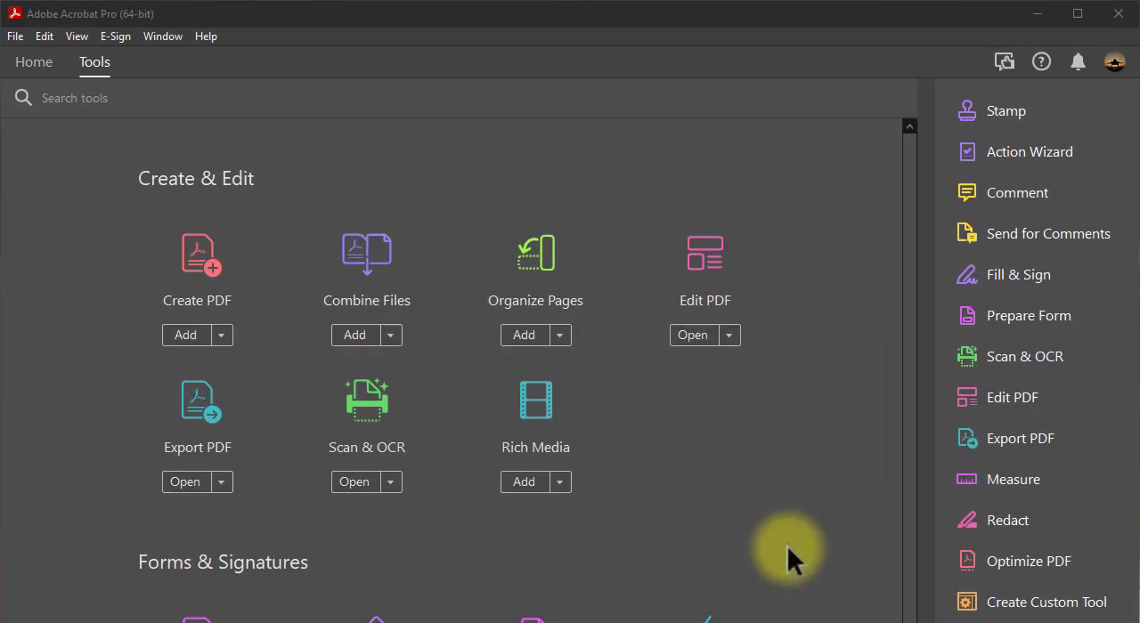
- Open the Action Wizard tool and switch to the Adobe Acrobat X Pro window
left_click(1004, 153)
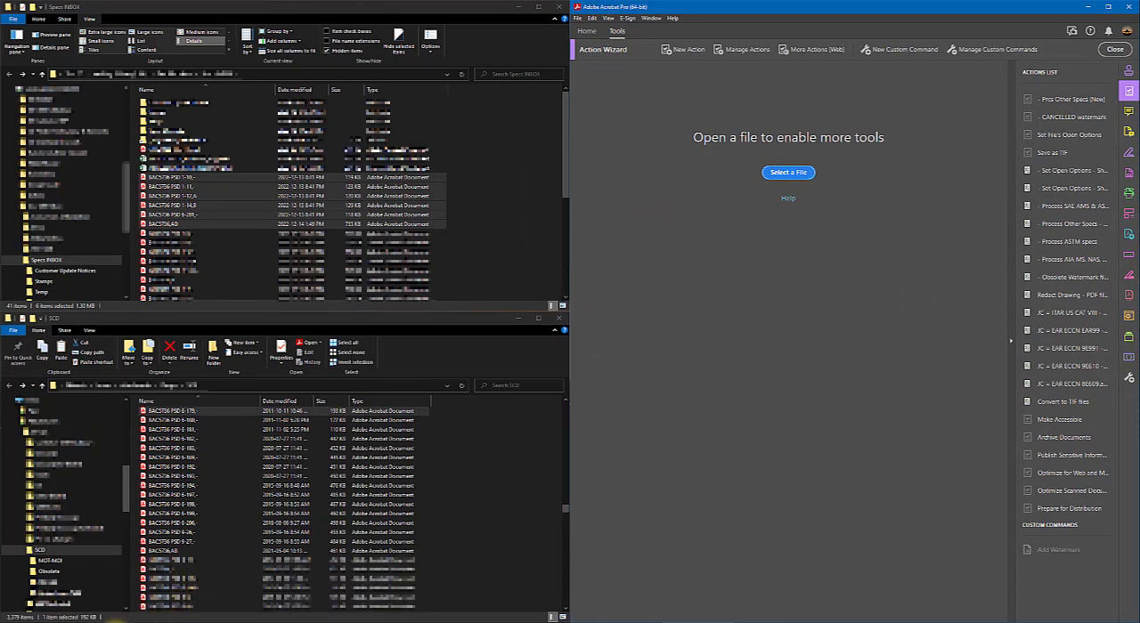
left_click(114, 622)
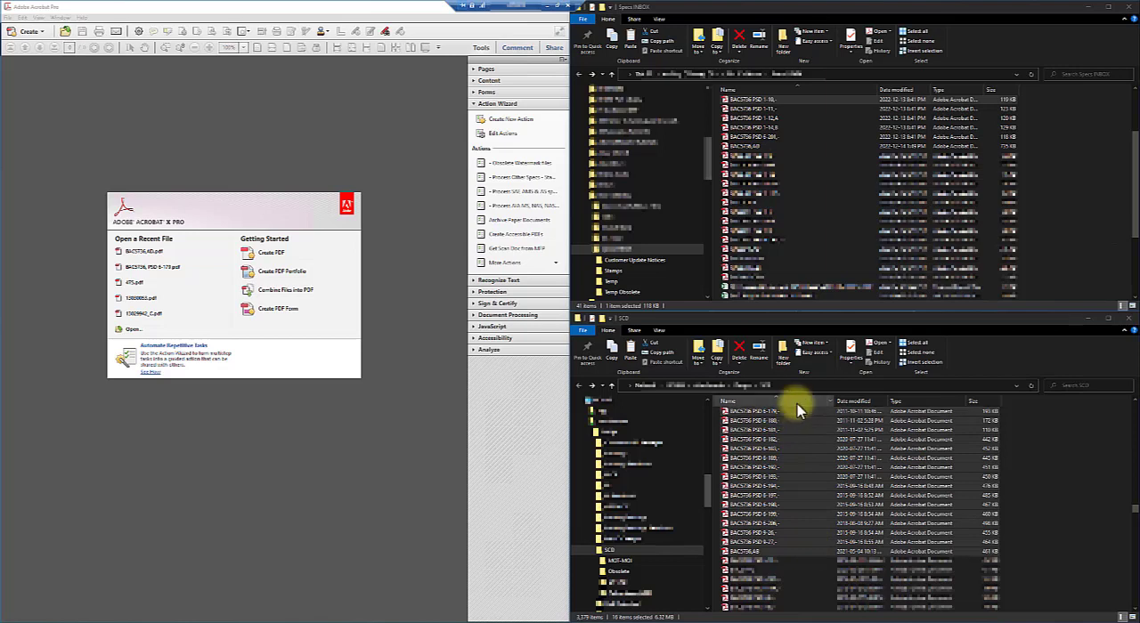
- Select the new BAC5736 PDFs from PSD 1-10 through BAC5736,AD in the Specs INBOX folder
left_click(789, 146)
left_click(781, 100, "shift")
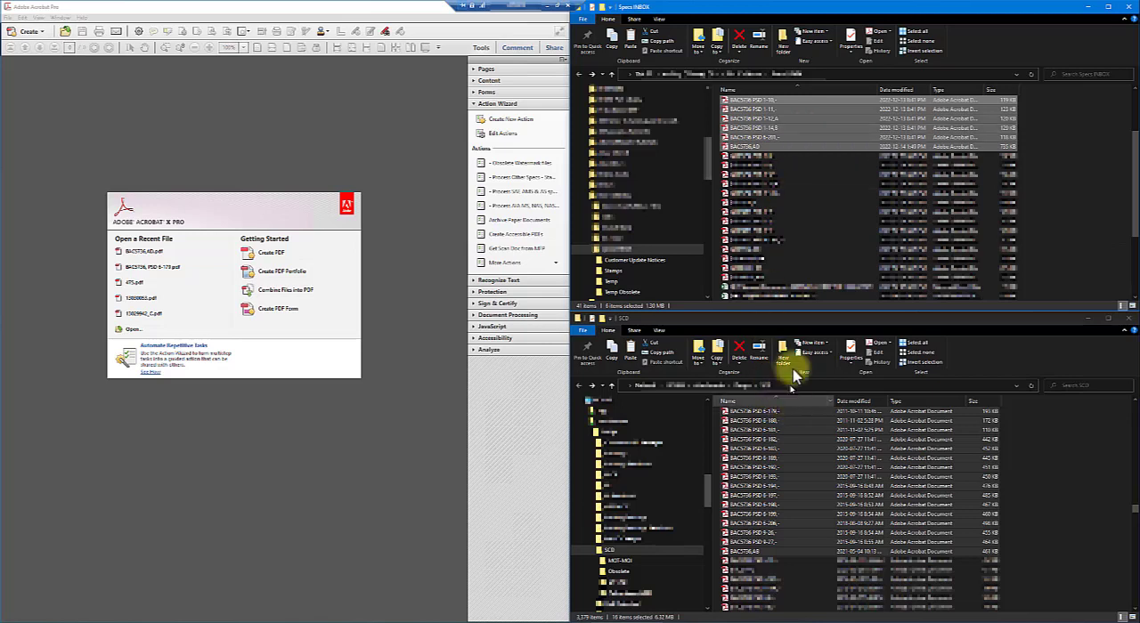
left_click(789, 321)
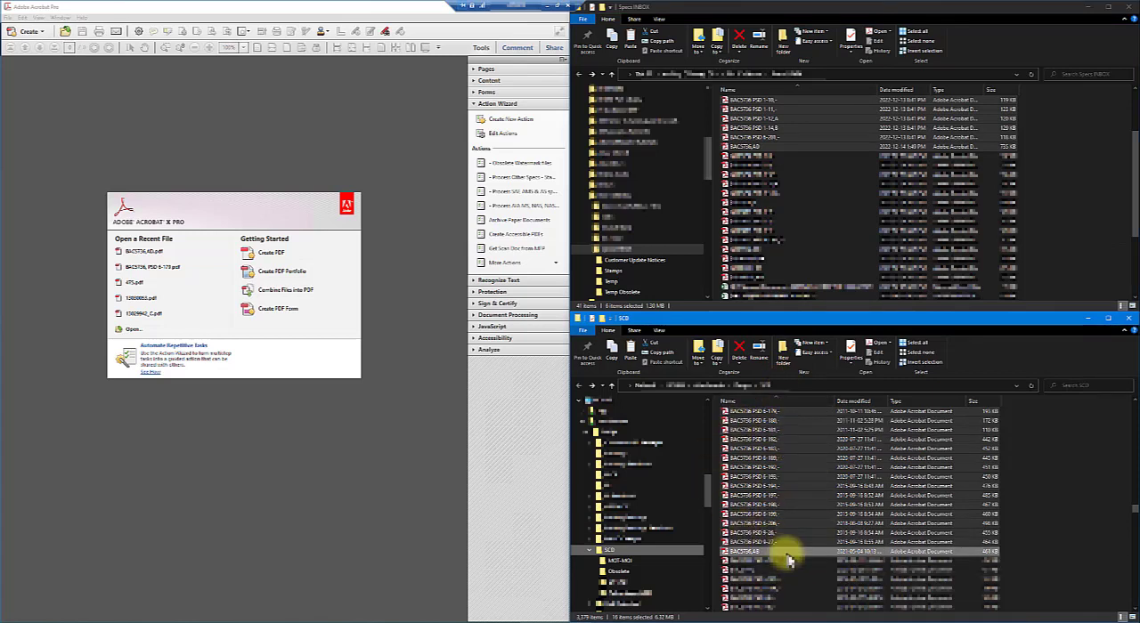
left_click(433, 229)
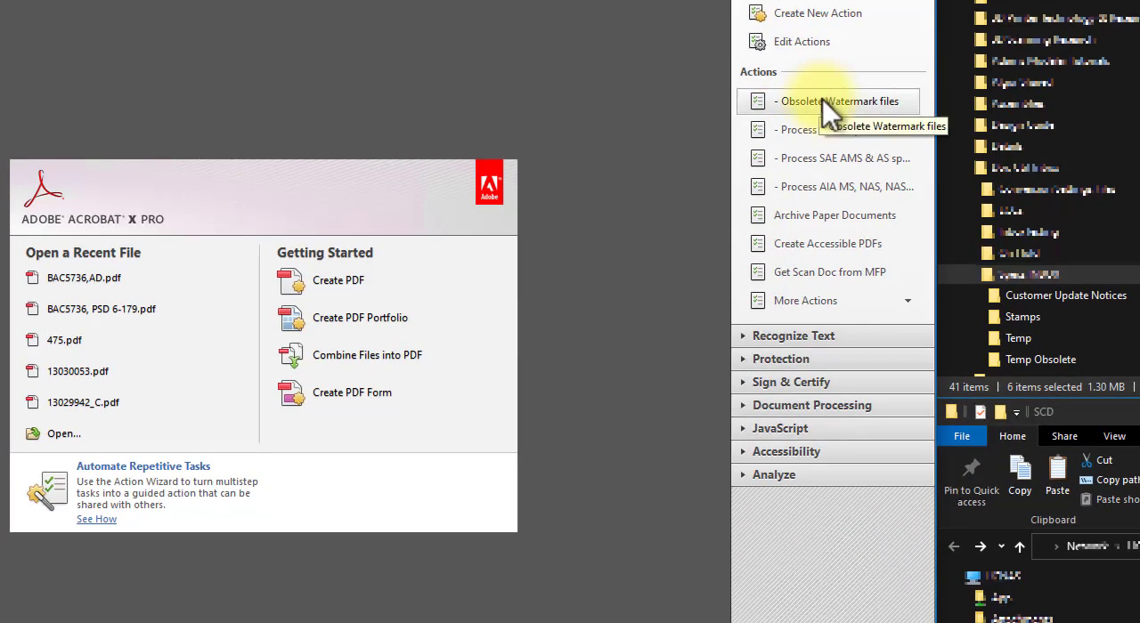
- Examine the watermark step and save settings of the Obsolete Watermark files action without changing them
left_click(808, 106)
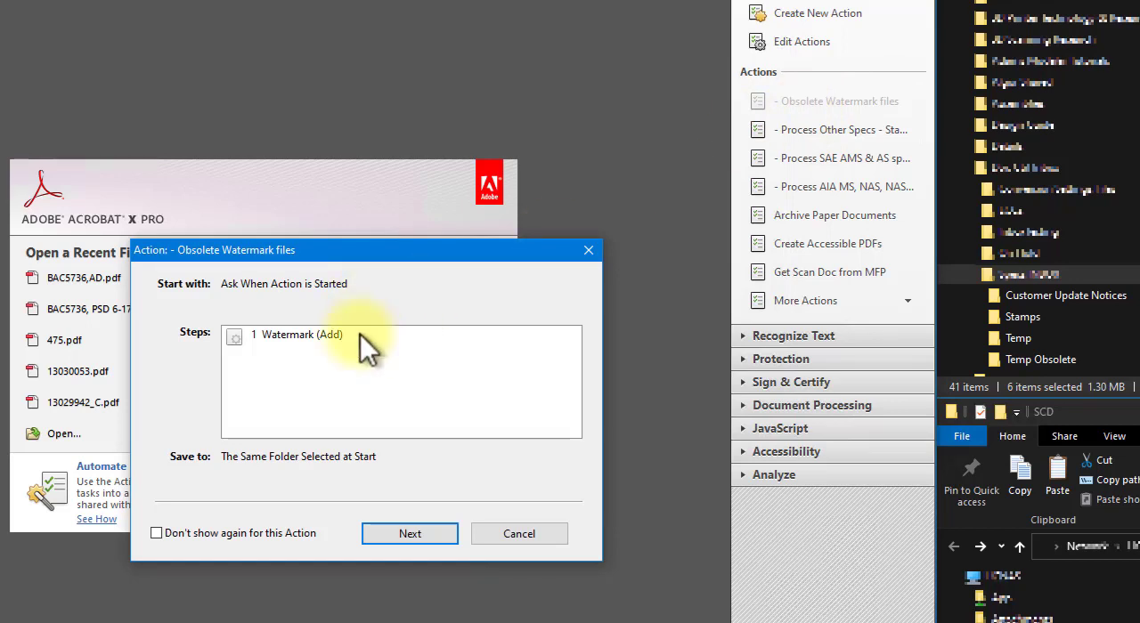
left_click(504, 535)
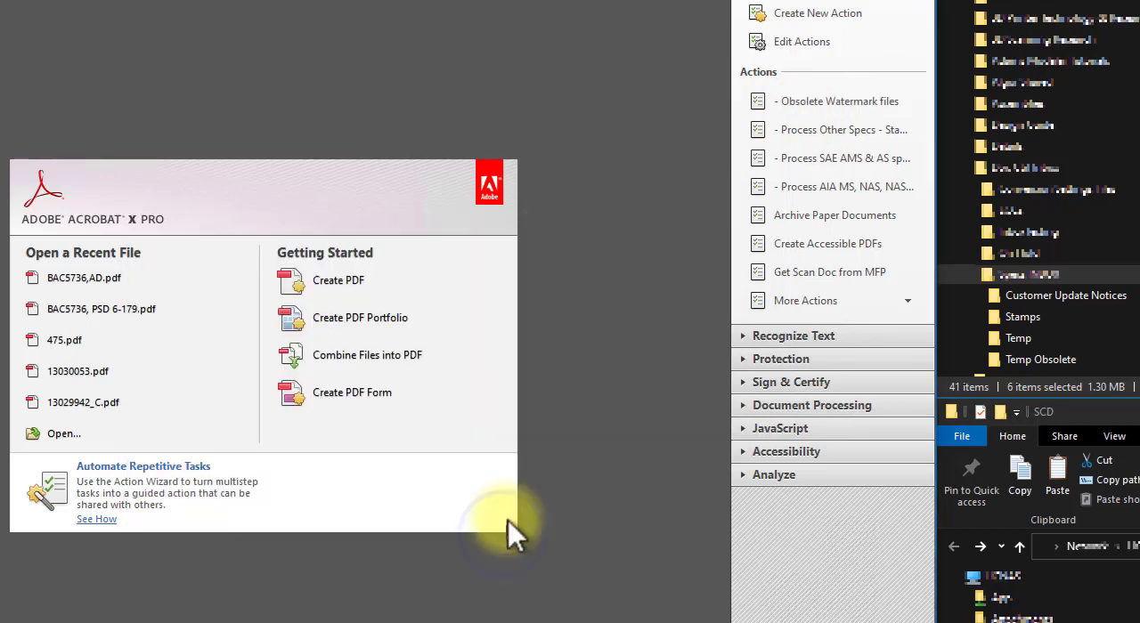
left_click(796, 41)
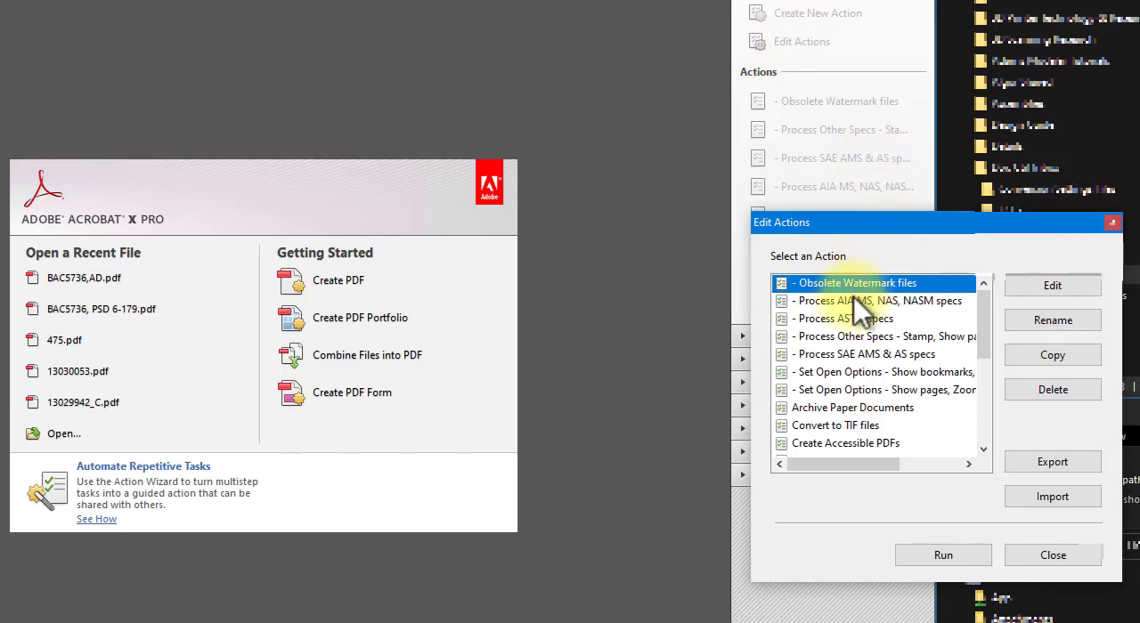
left_click(1052, 285)
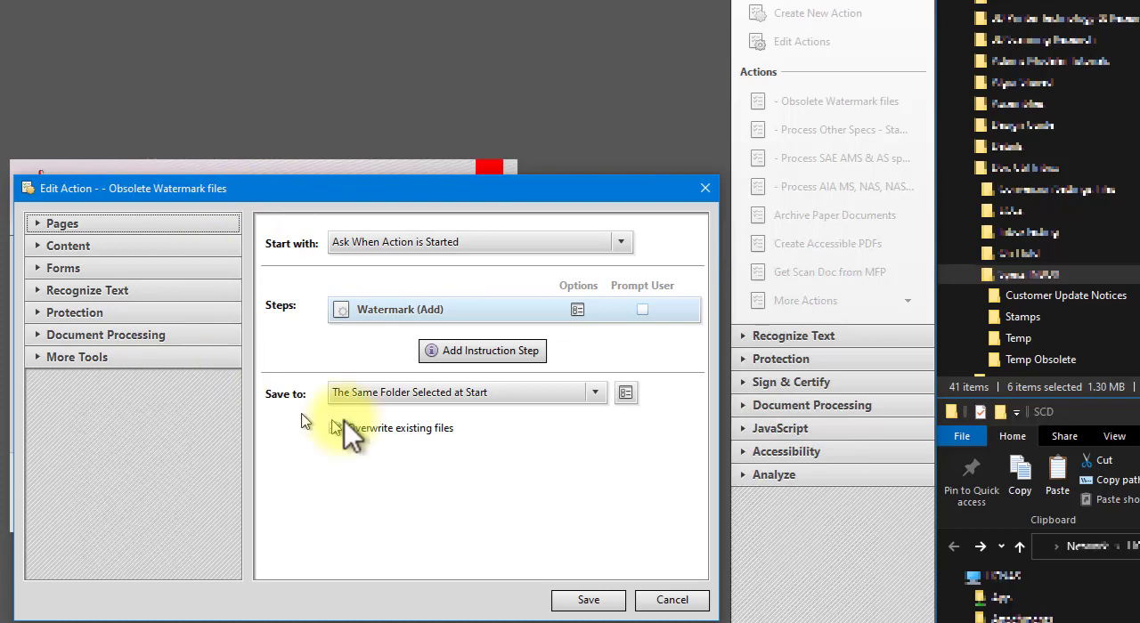
left_click(509, 307)
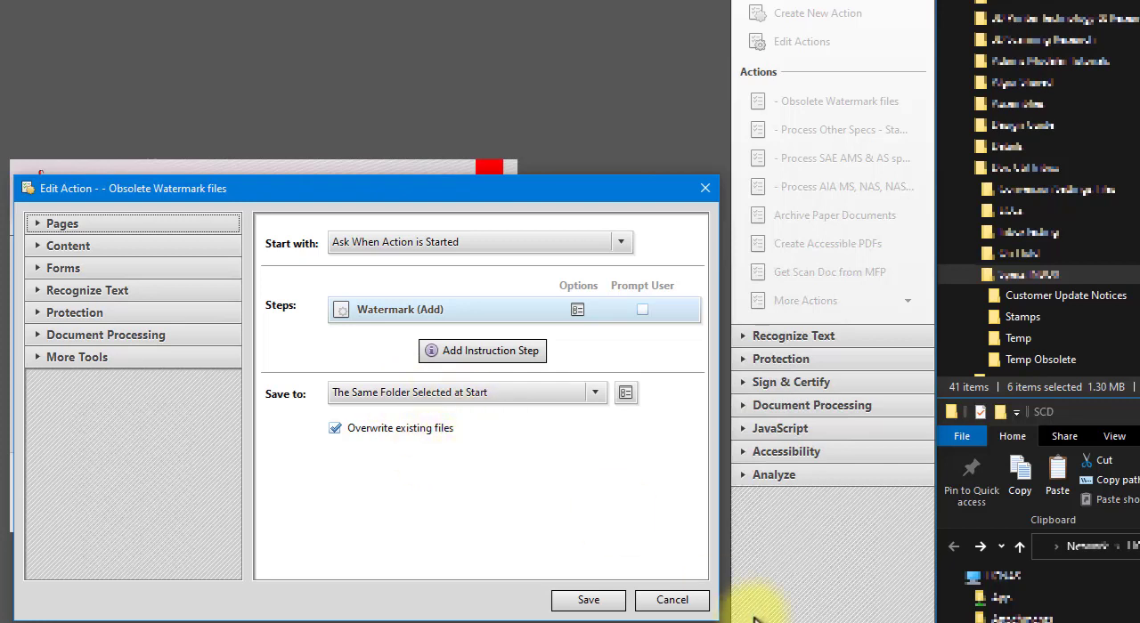
left_click(664, 602)
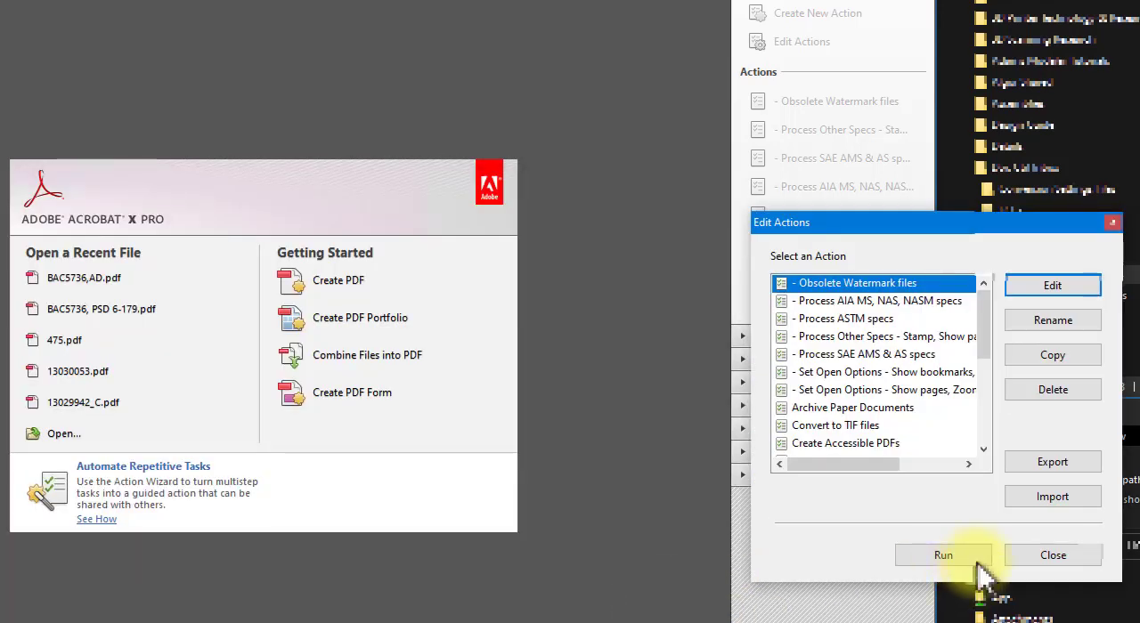
left_click(1051, 555)
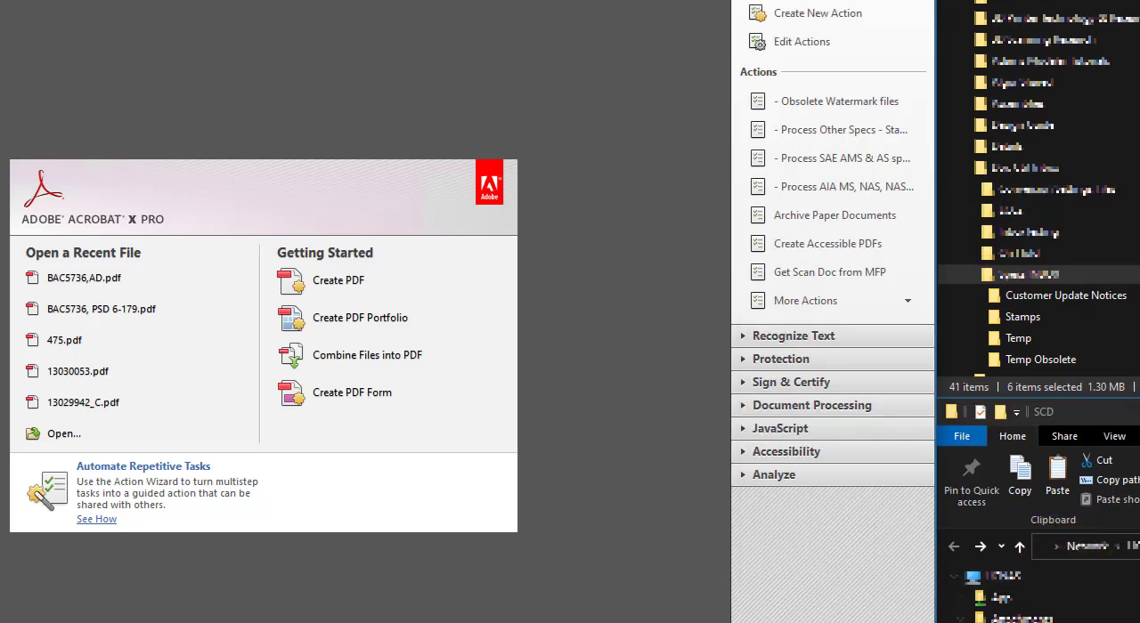
- Run the Obsolete Watermark files action on the SCD folder's PDFs from BAC5736 PSD 6-179 through BAC5736,AB
left_click(813, 105)
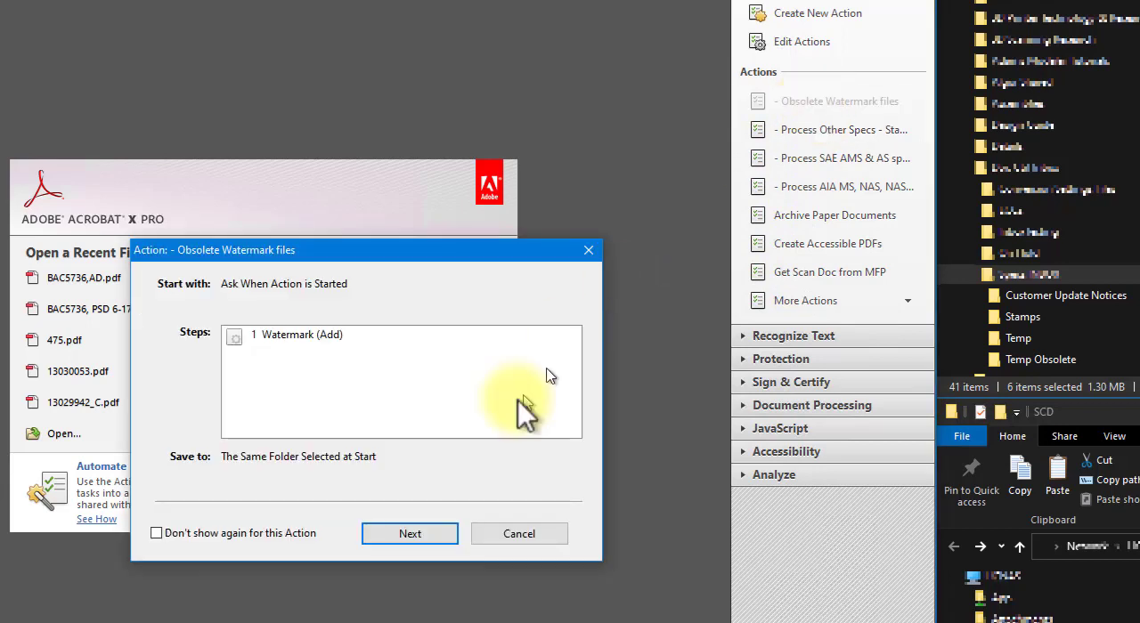
left_click(411, 535)
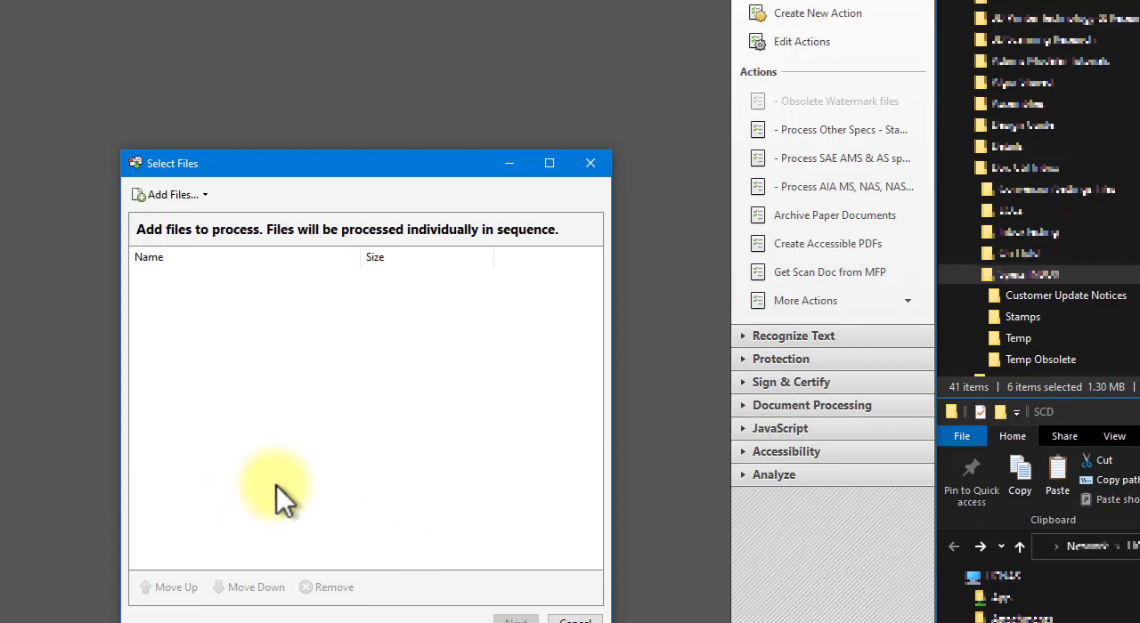
left_click(202, 195)
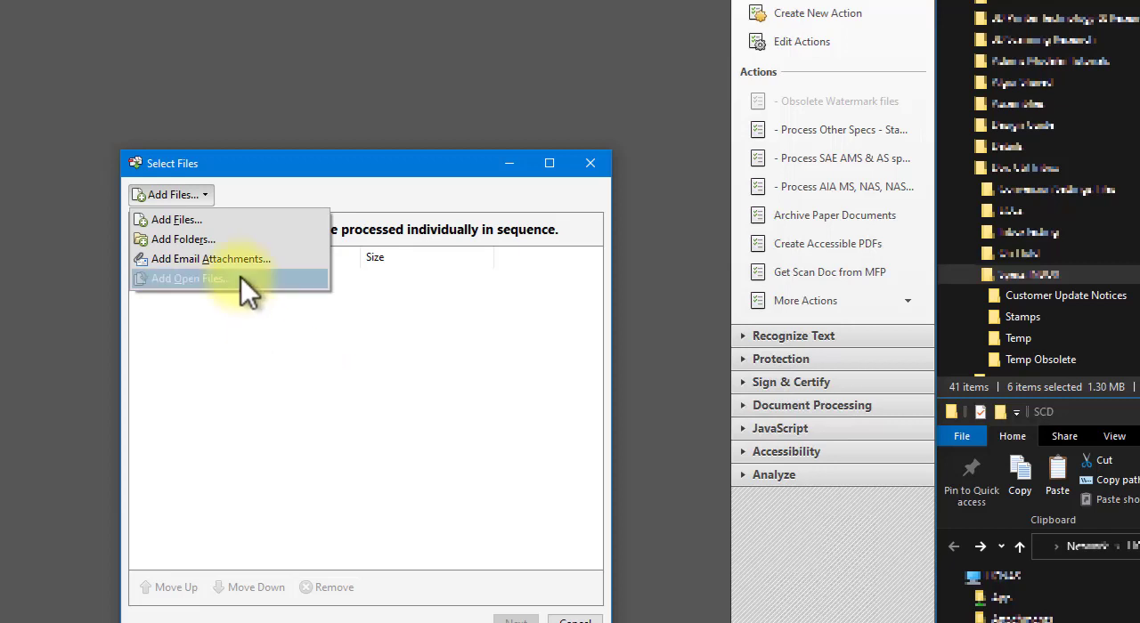
left_click(354, 410)
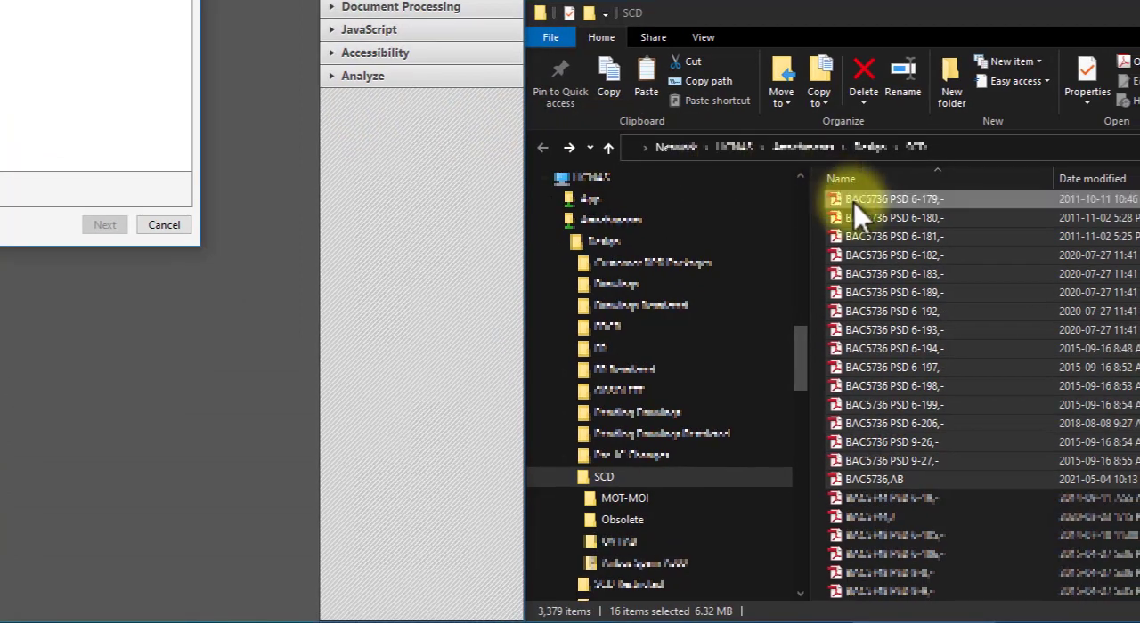
left_click(907, 23)
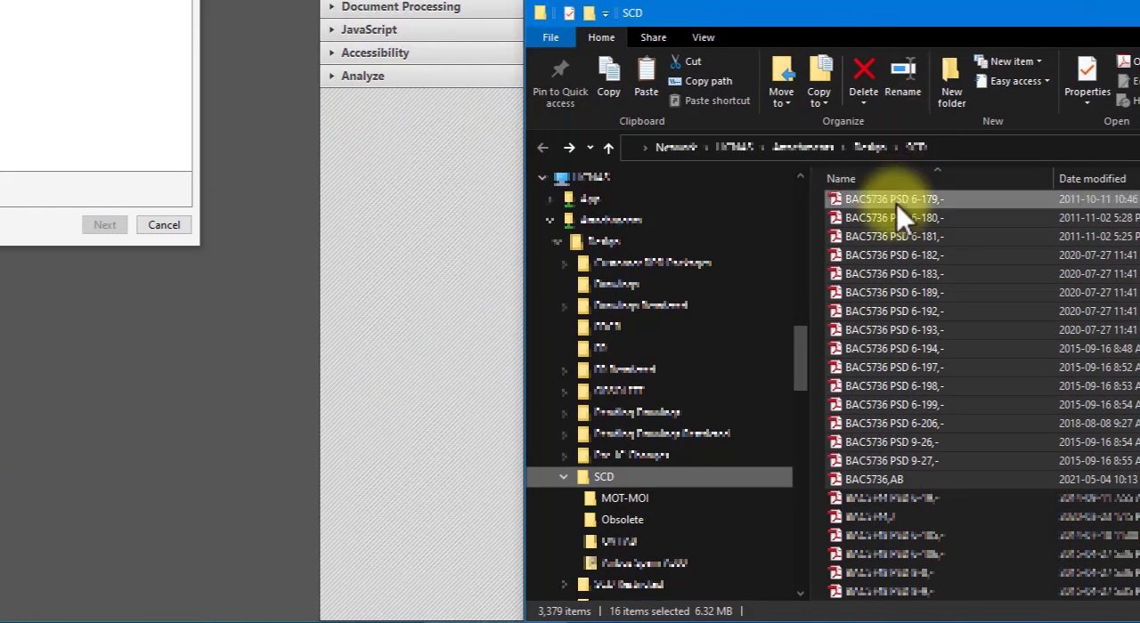
left_click_drag(897, 204, 190, 242)
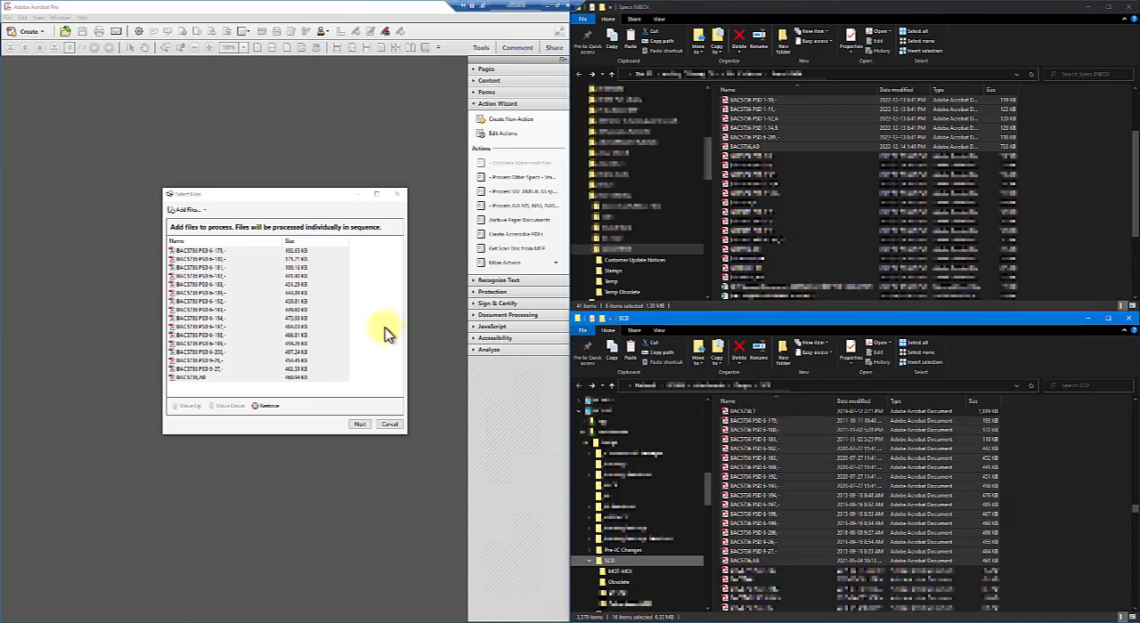
left_click(359, 424)
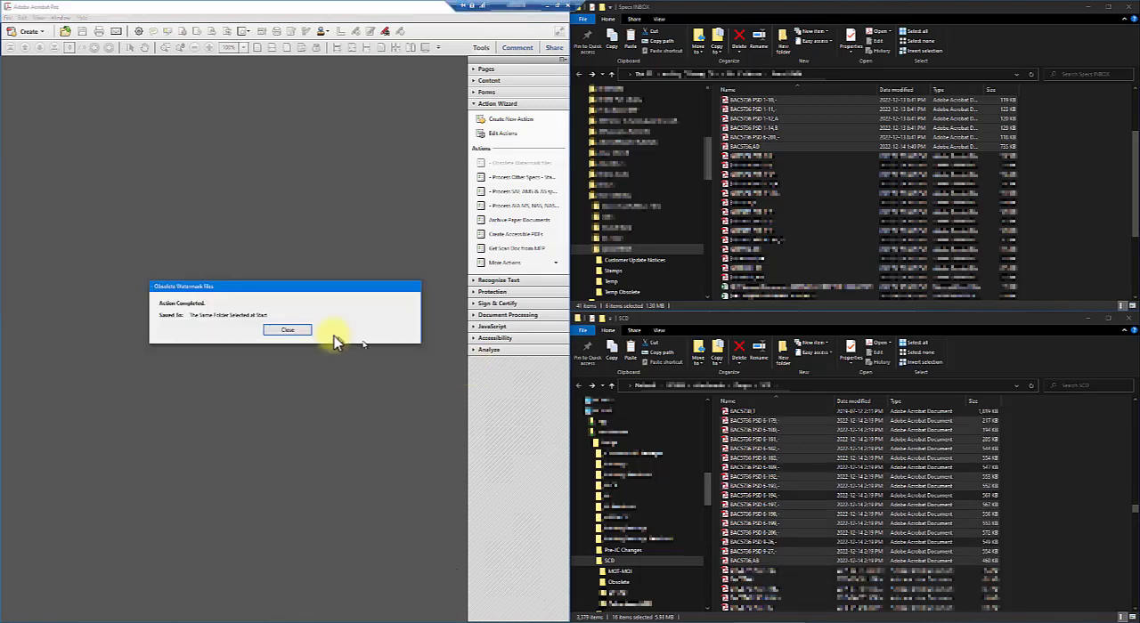
left_click(287, 330)
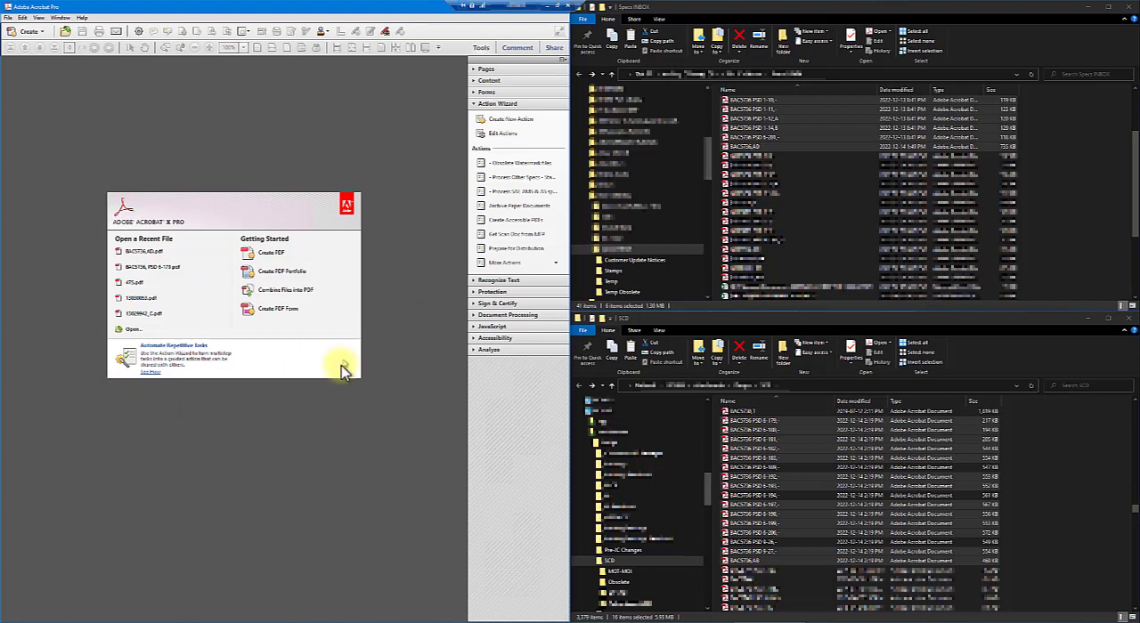
- Move the PDFs from BAC5736 PSD 6-179 through BAC5736,AB out of SCD into its Obsolete subfolder
left_click(804, 320)
left_click(763, 420)
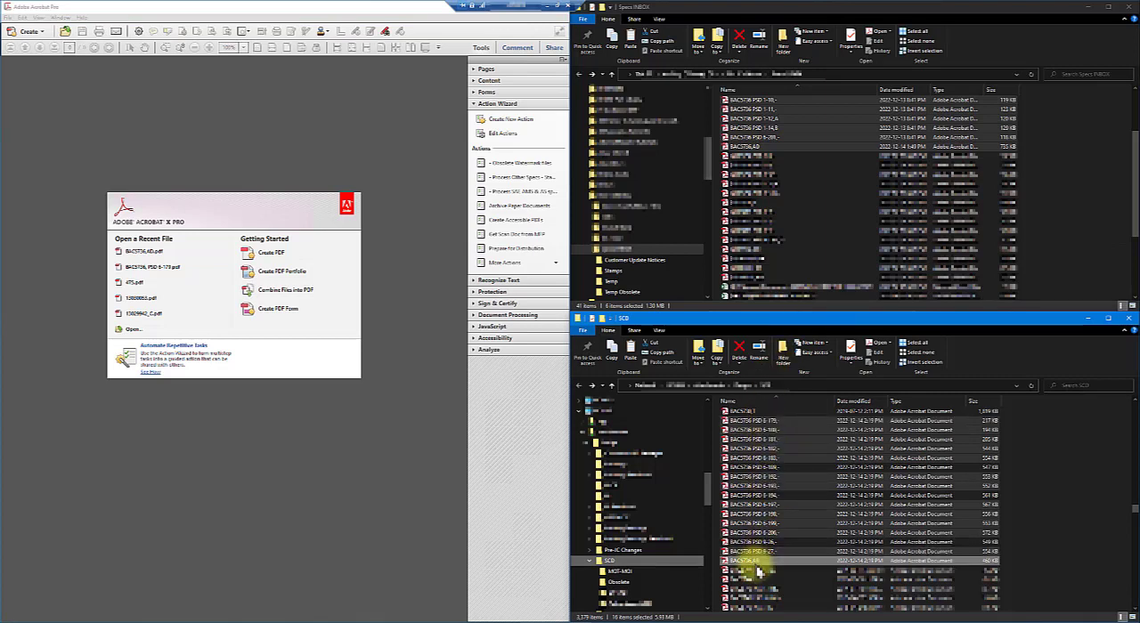
left_click(758, 421)
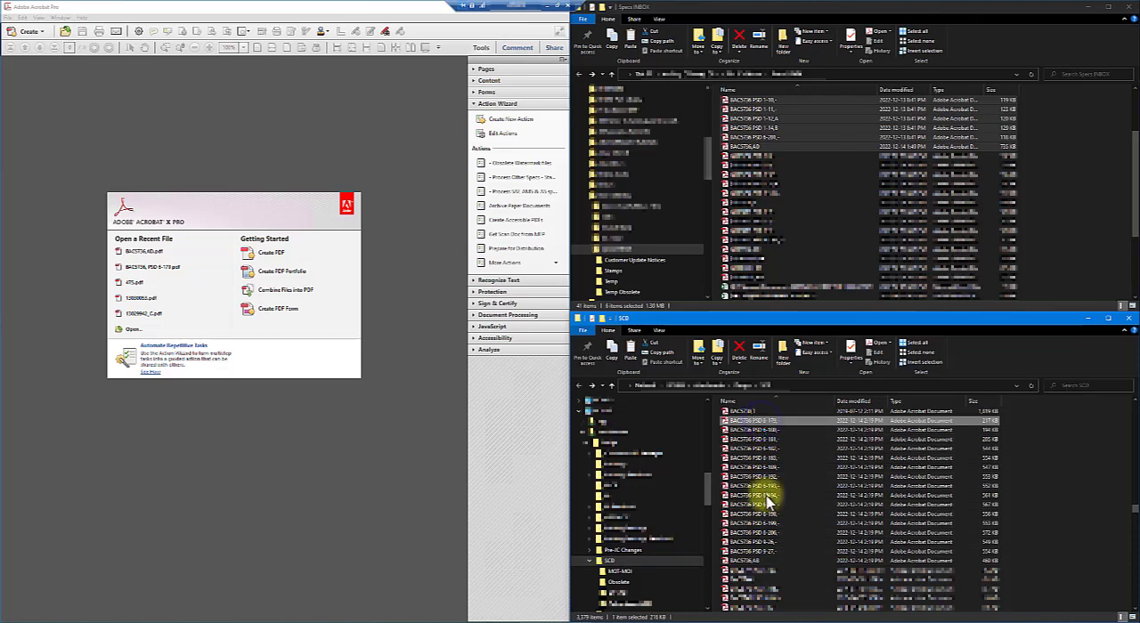
left_click(755, 561, "shift")
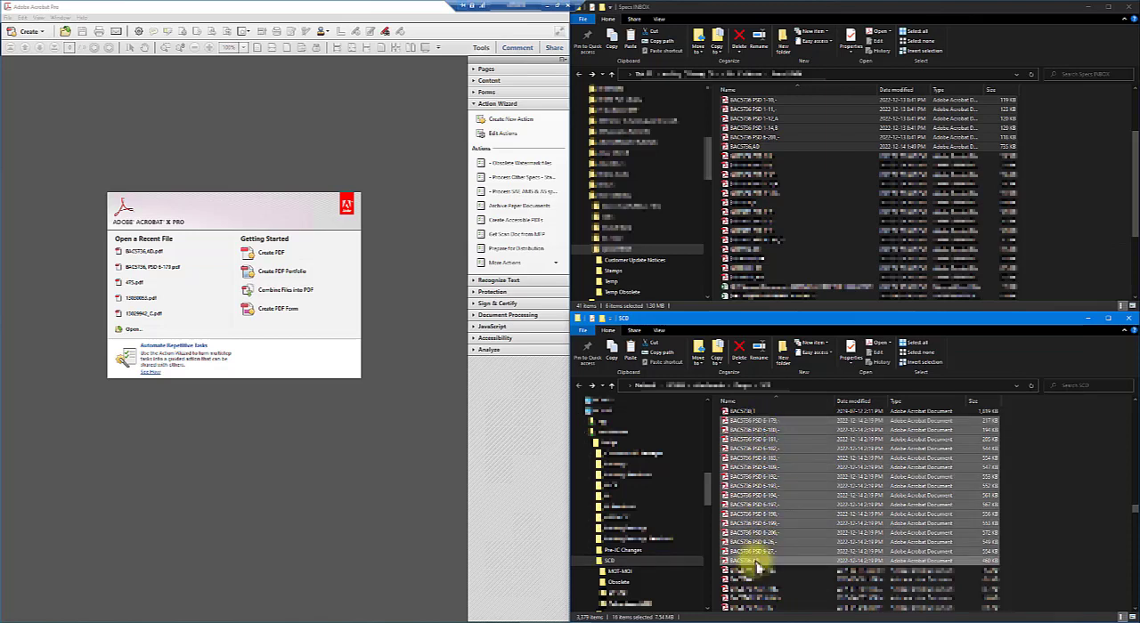
left_click_drag(755, 566, 623, 593)
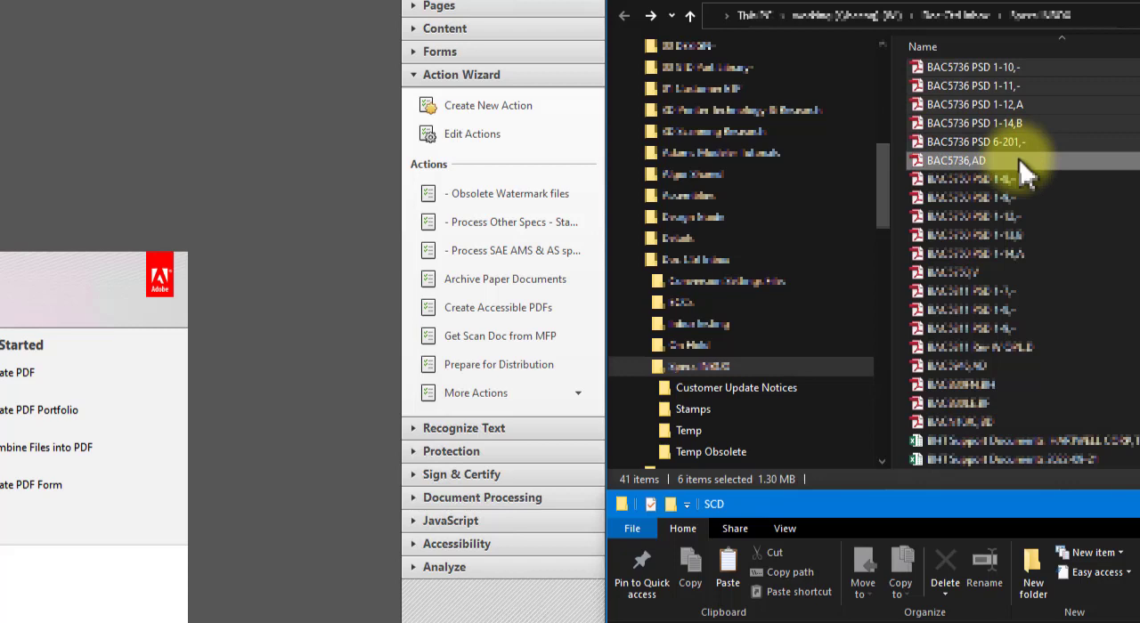
- Examine the description, steps and save settings of the Process Other Specs action without changing them
left_click(477, 222)
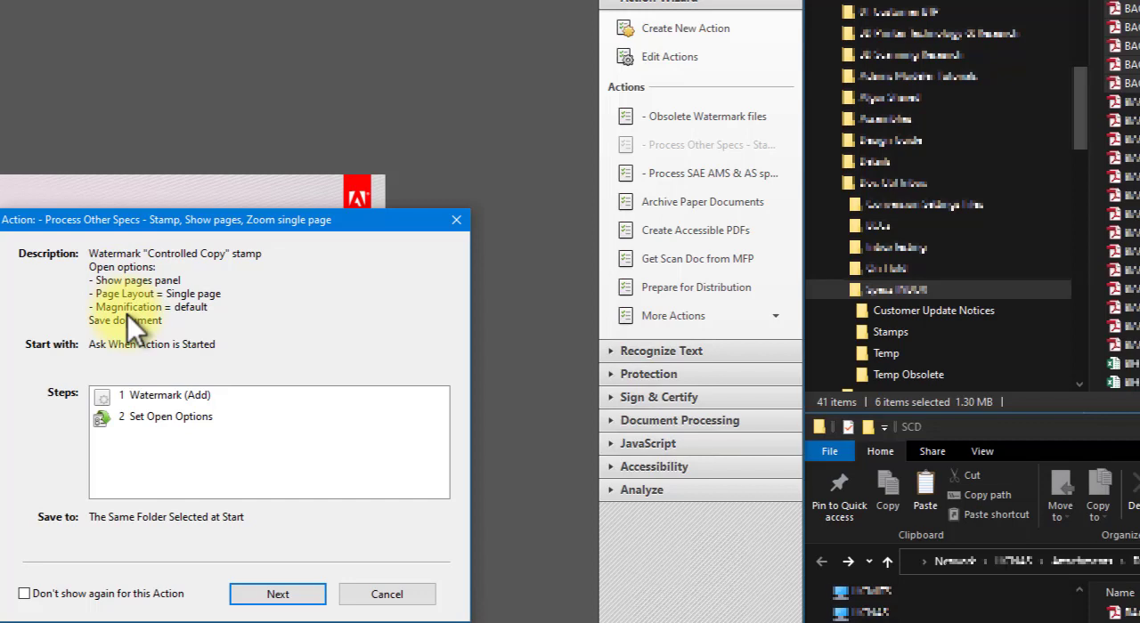
left_click(374, 594)
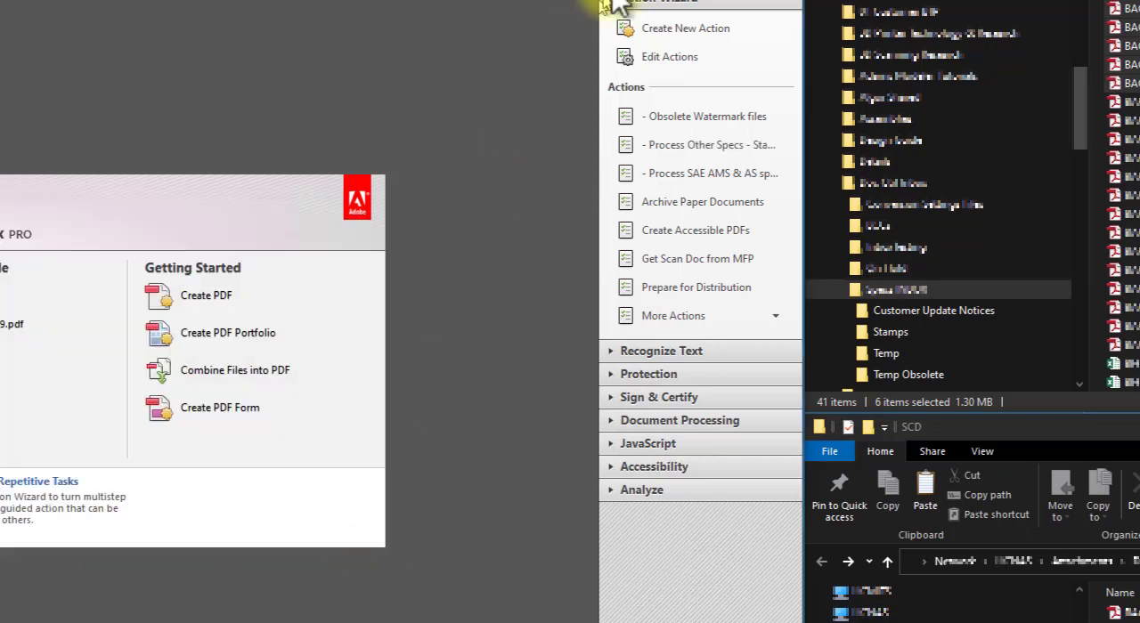
left_click(664, 55)
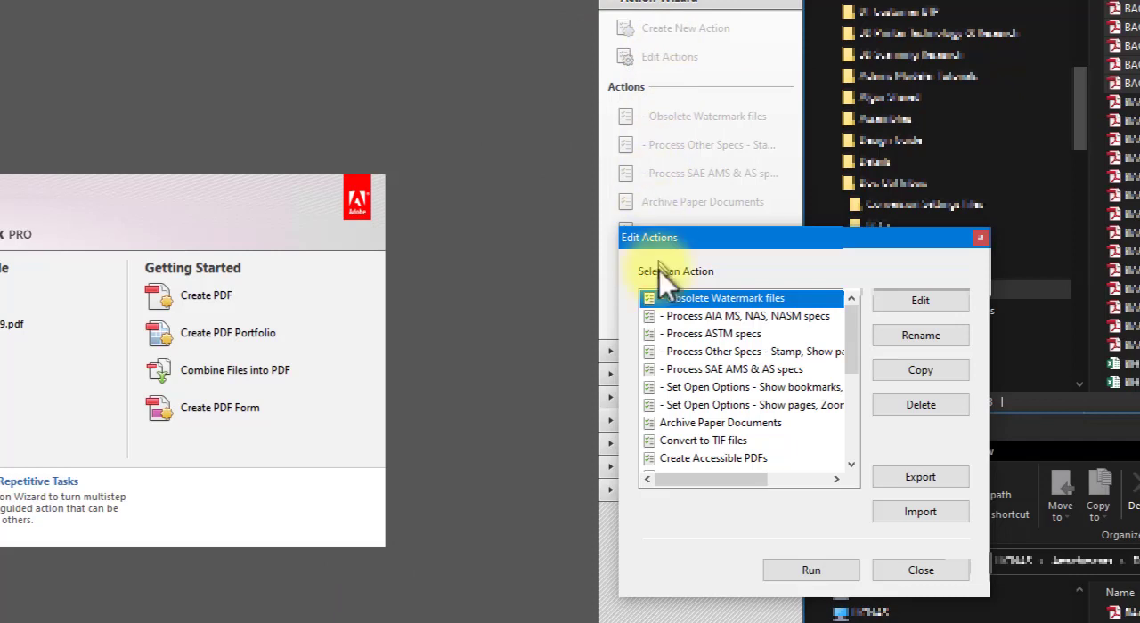
left_click(682, 356)
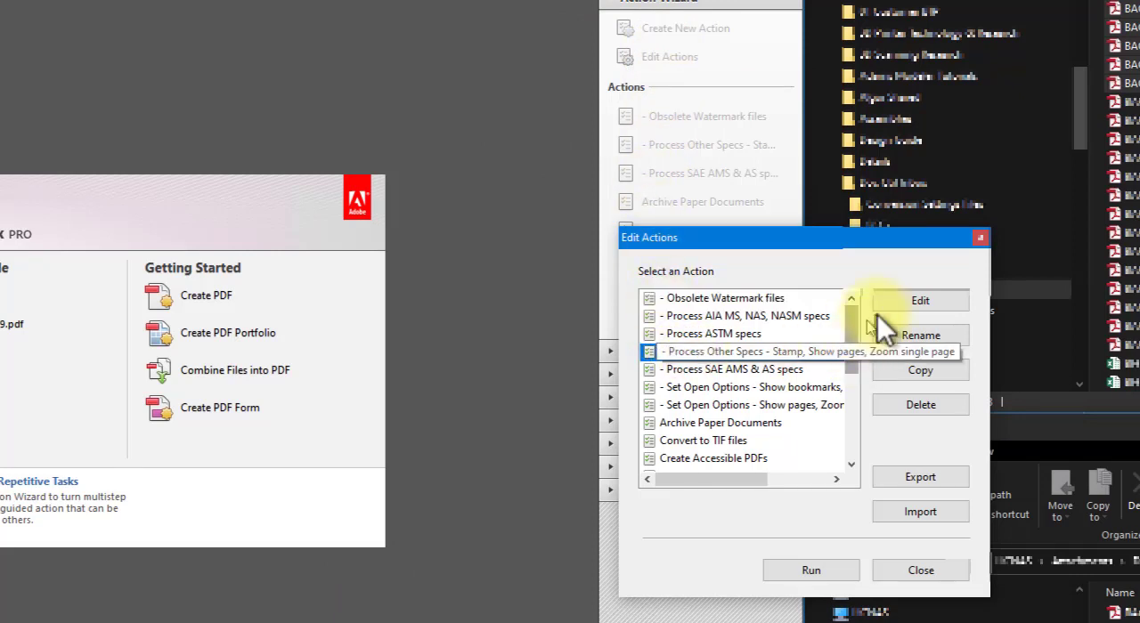
left_click(906, 298)
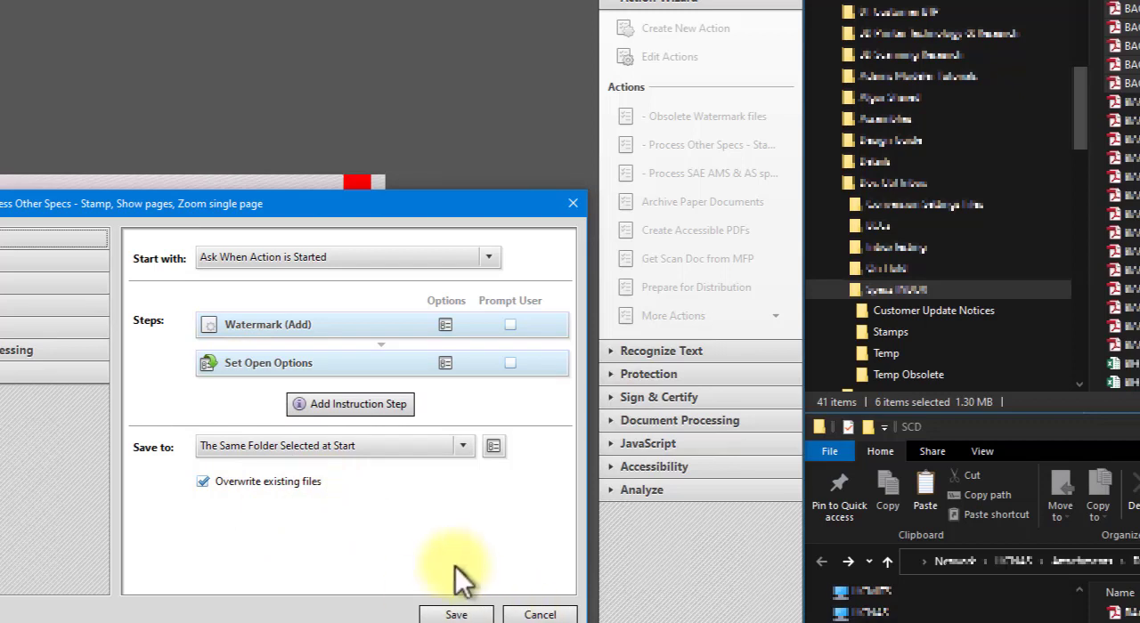
left_click(531, 617)
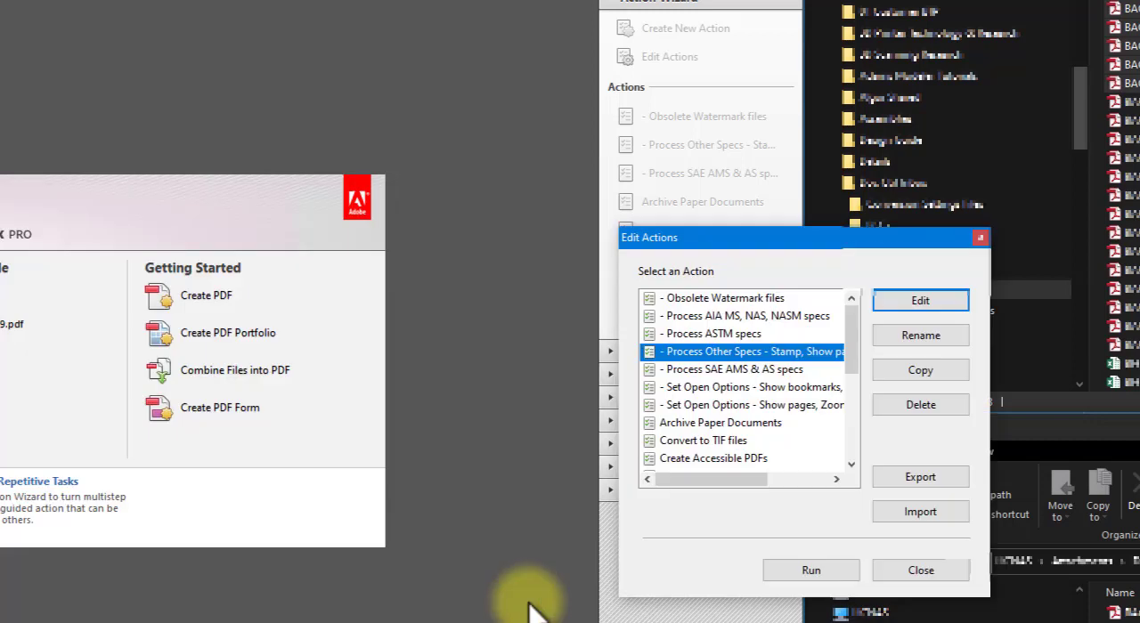
left_click(734, 351)
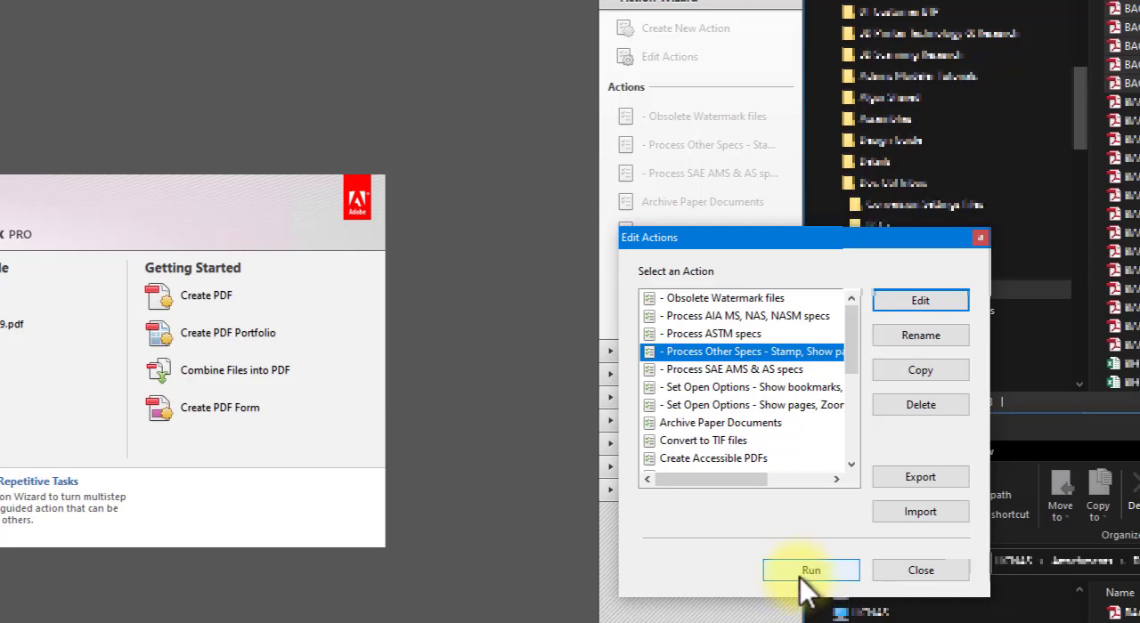
left_click(921, 570)
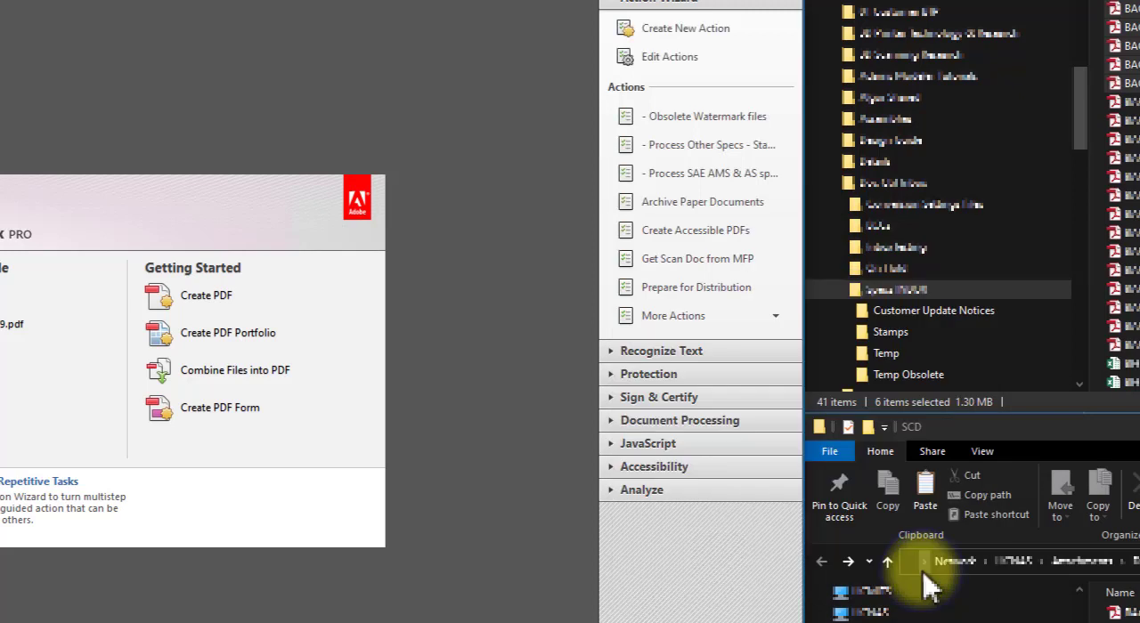
- Start the Process Other Specs action and load the six PDFs from BAC5736 PSD 1-10 through BAC5736,AD from the Specs INBOX folder
left_click(674, 149)
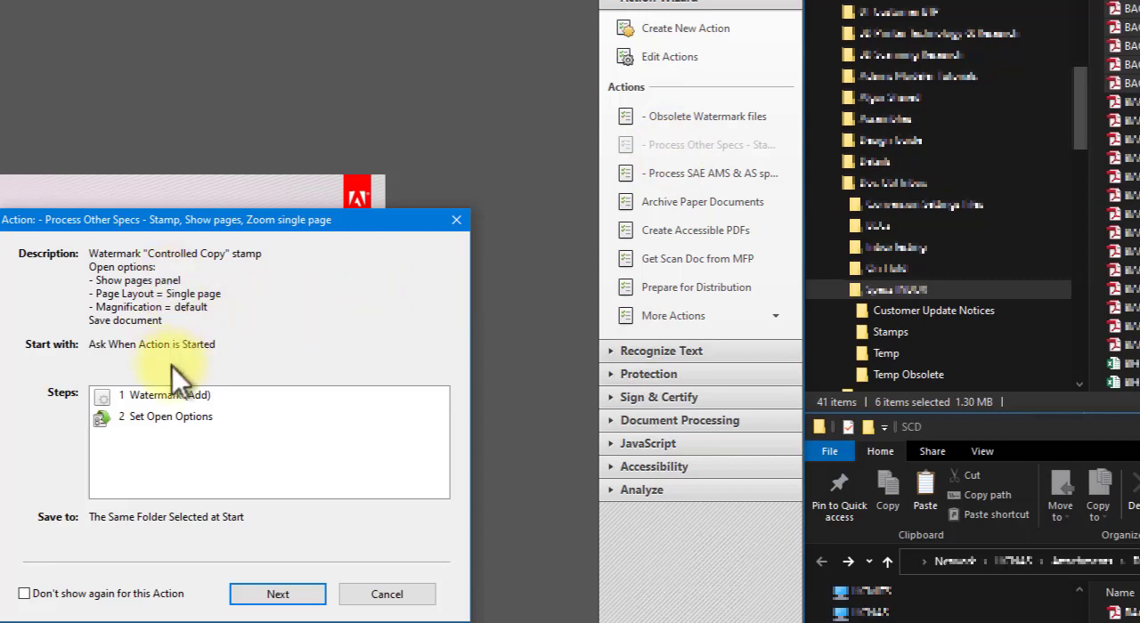
left_click(282, 598)
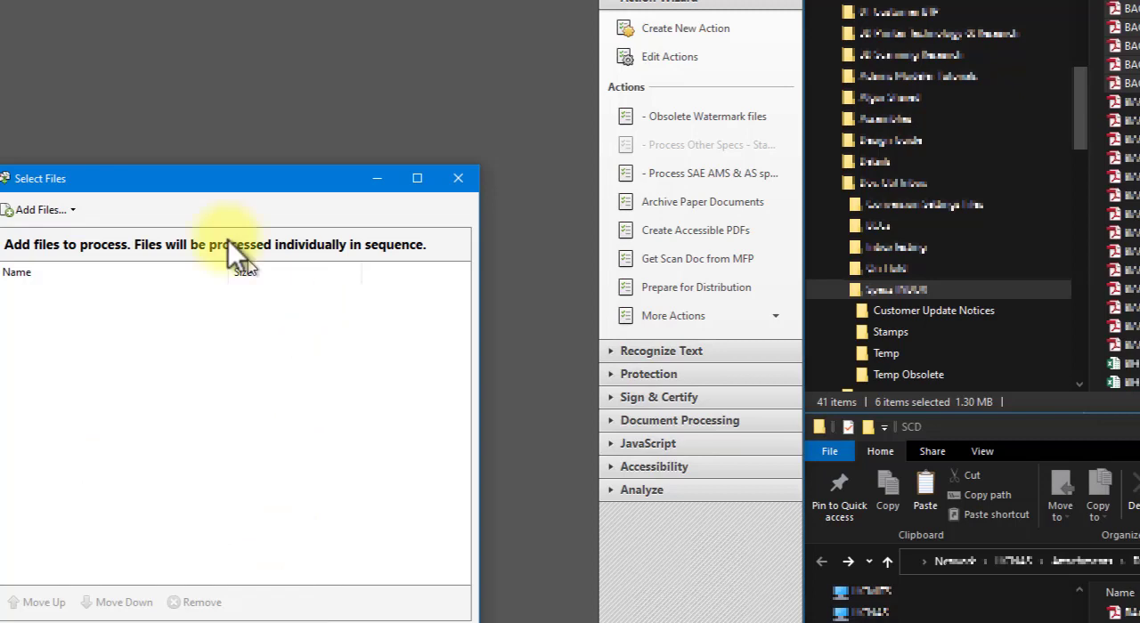
left_click_drag(198, 178, 237, 185)
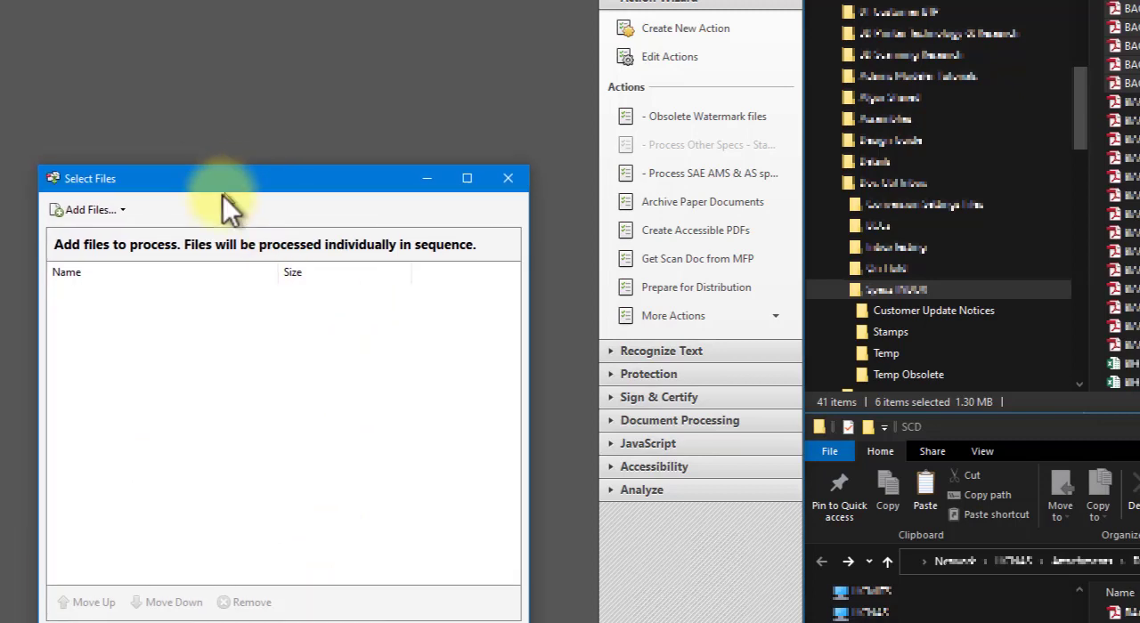
left_click(116, 207)
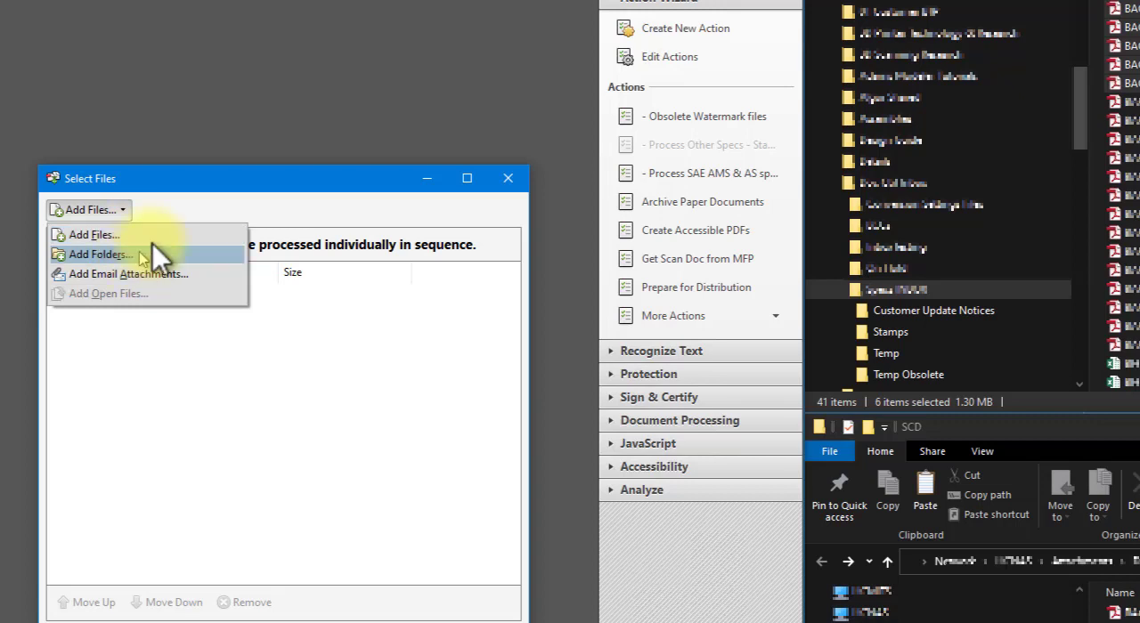
left_click(304, 179)
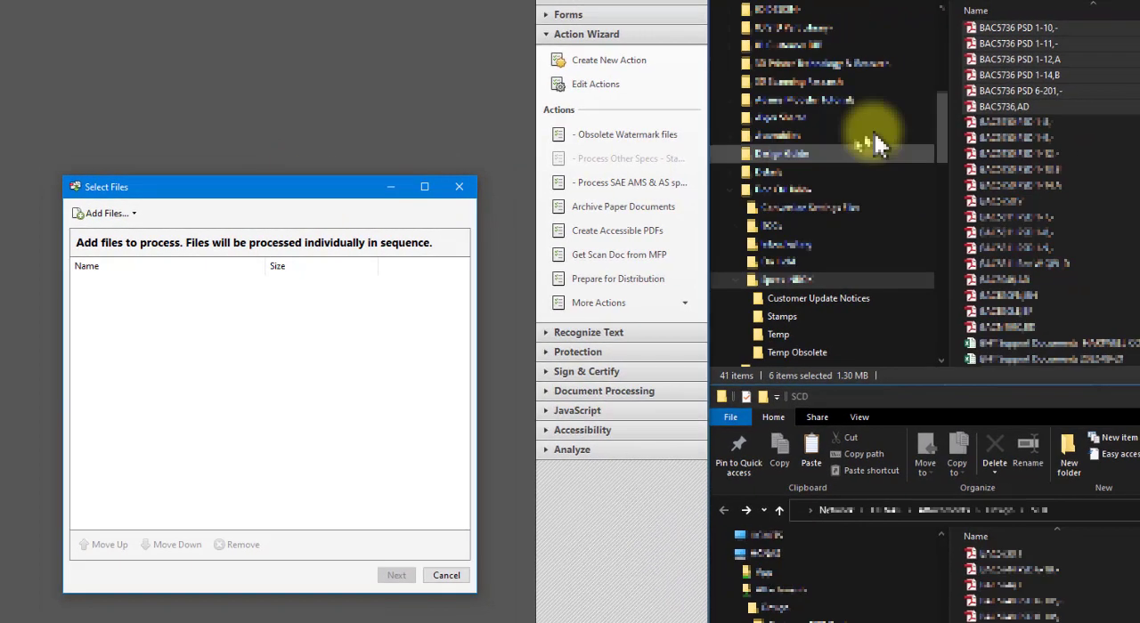
left_click_drag(977, 29, 213, 371)
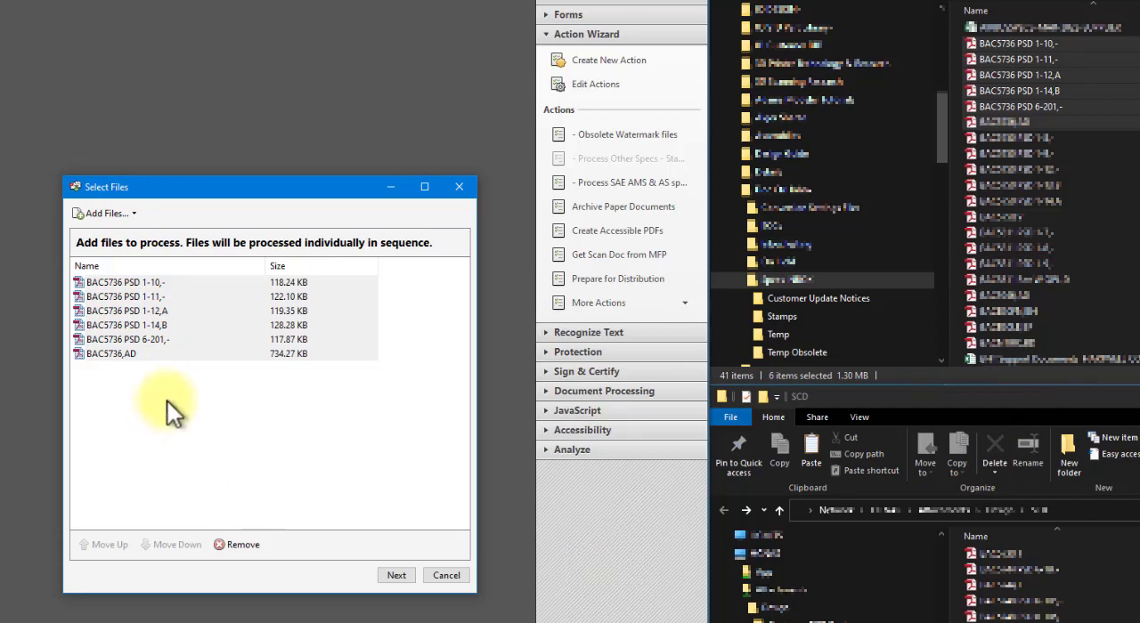
- Examine the Add Files browser as another way to load PDFs into the action, without adding any
left_click(119, 213)
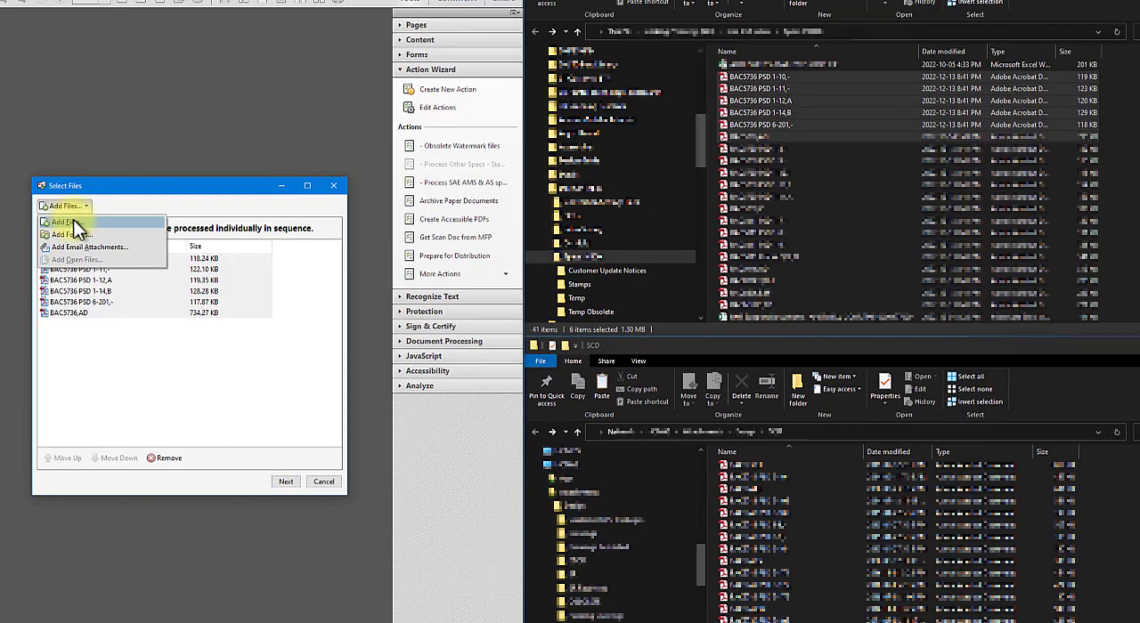
left_click(102, 228)
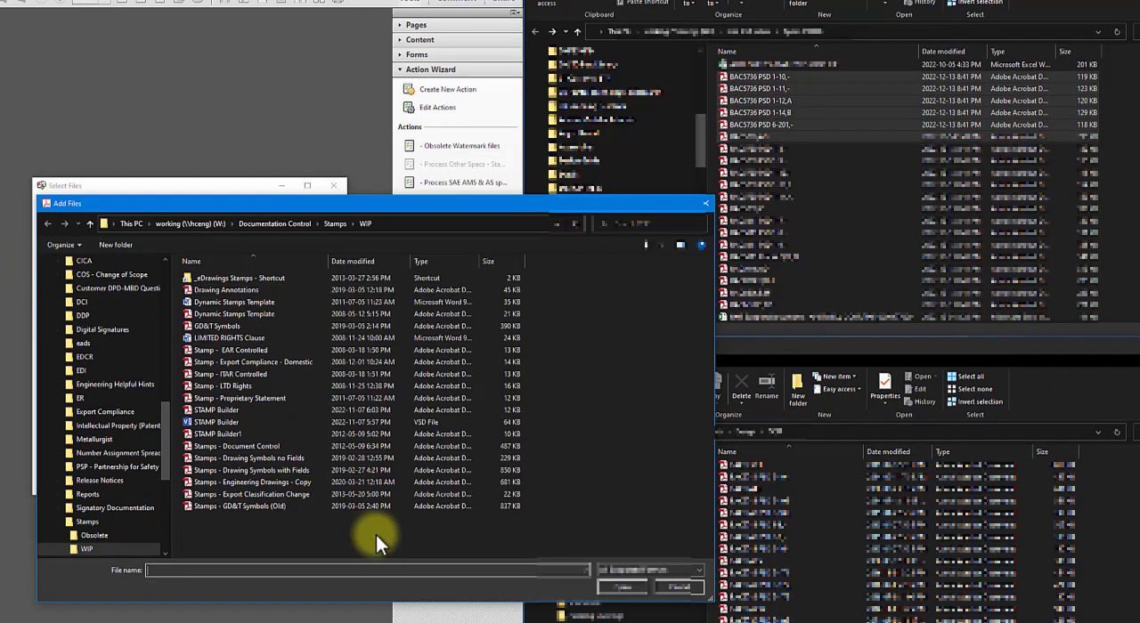
left_click(677, 590)
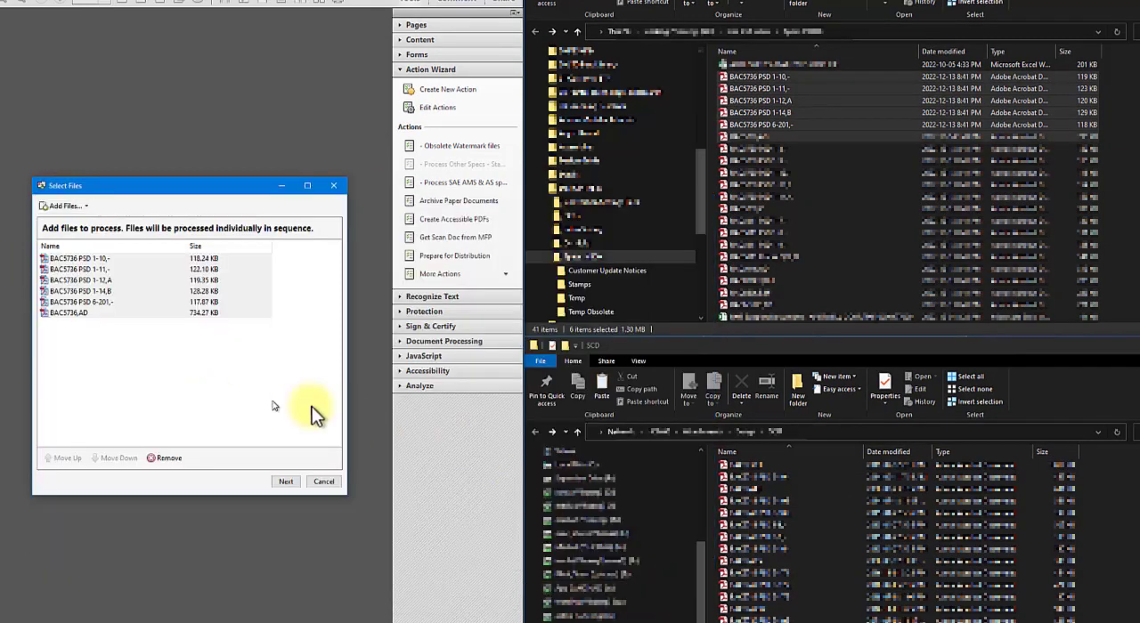
- Run the Process Other Specs action on the loaded PDFs and move the processed files from Specs INBOX into the SCD folder
left_click(286, 482)
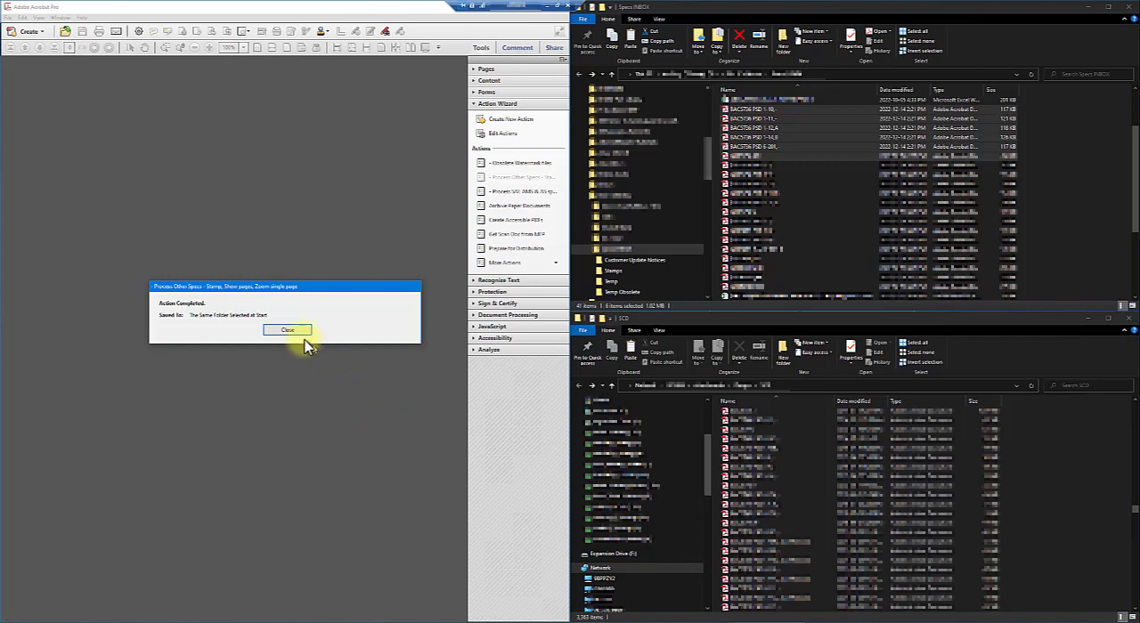
left_click(287, 331)
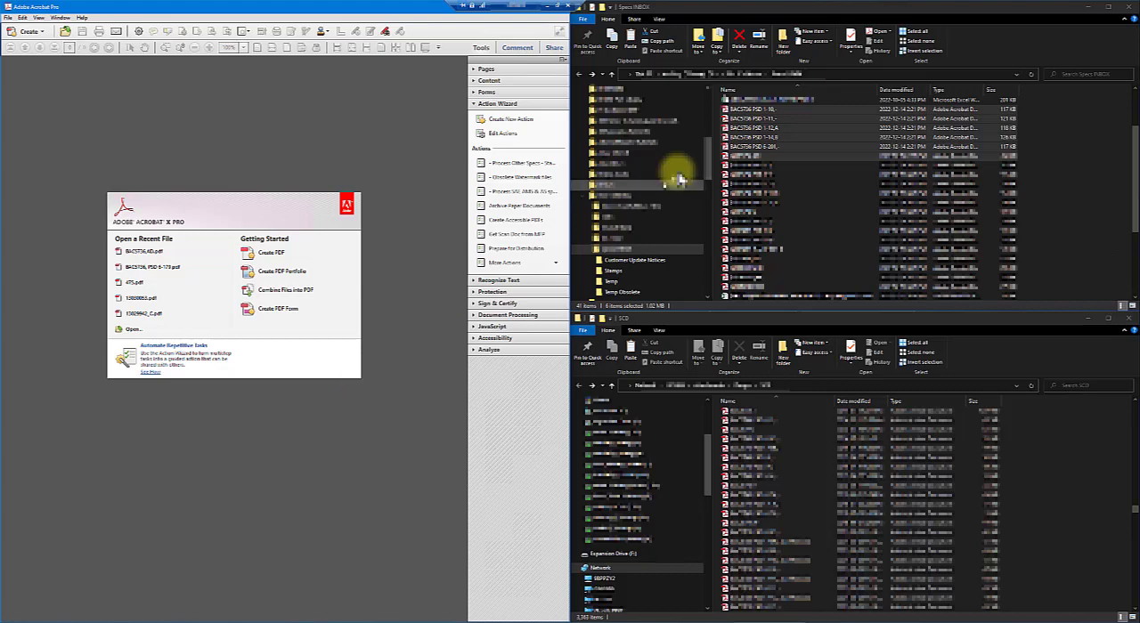
left_click_drag(729, 160, 796, 434)
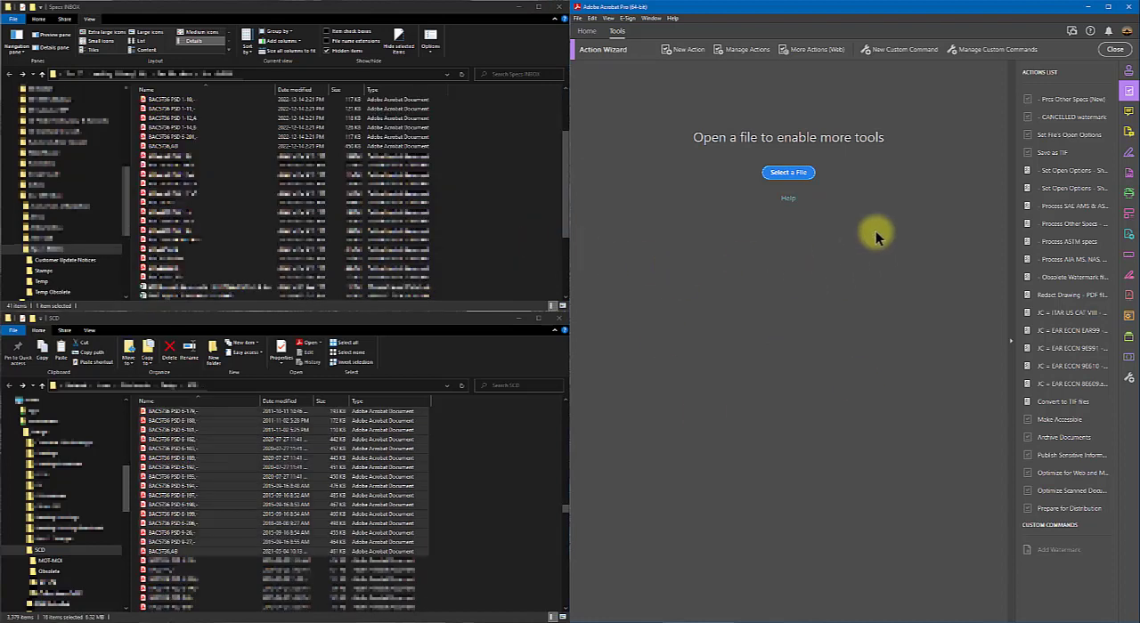
- In Adobe Acrobat Pro (64-bit), start Process Other Specs and try to load the PDFs from BAC5736 PSD 1-10 through BAC5736,AD from Specs INBOX
left_click(1059, 225)
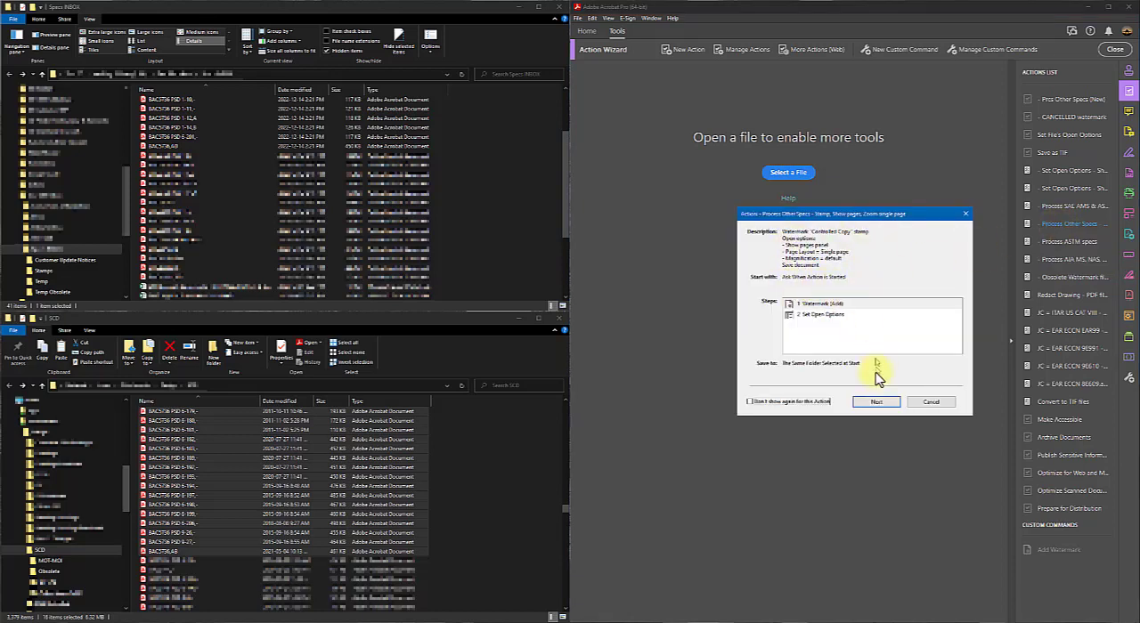
left_click(876, 403)
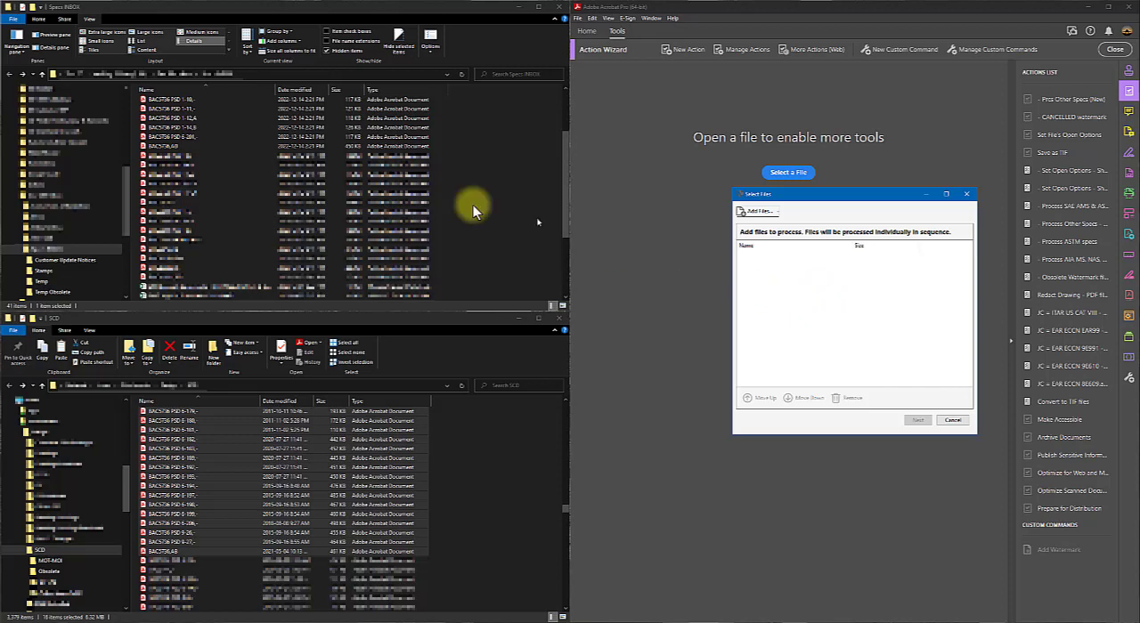
left_click(158, 102)
left_click(160, 146, "shift")
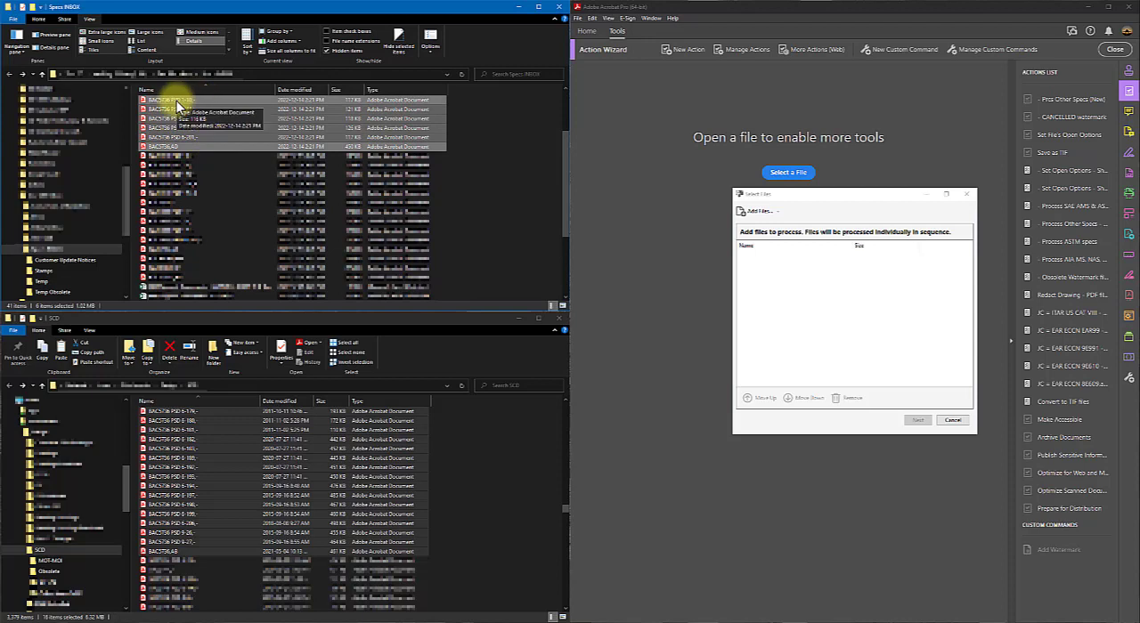
left_click_drag(178, 105, 820, 286)
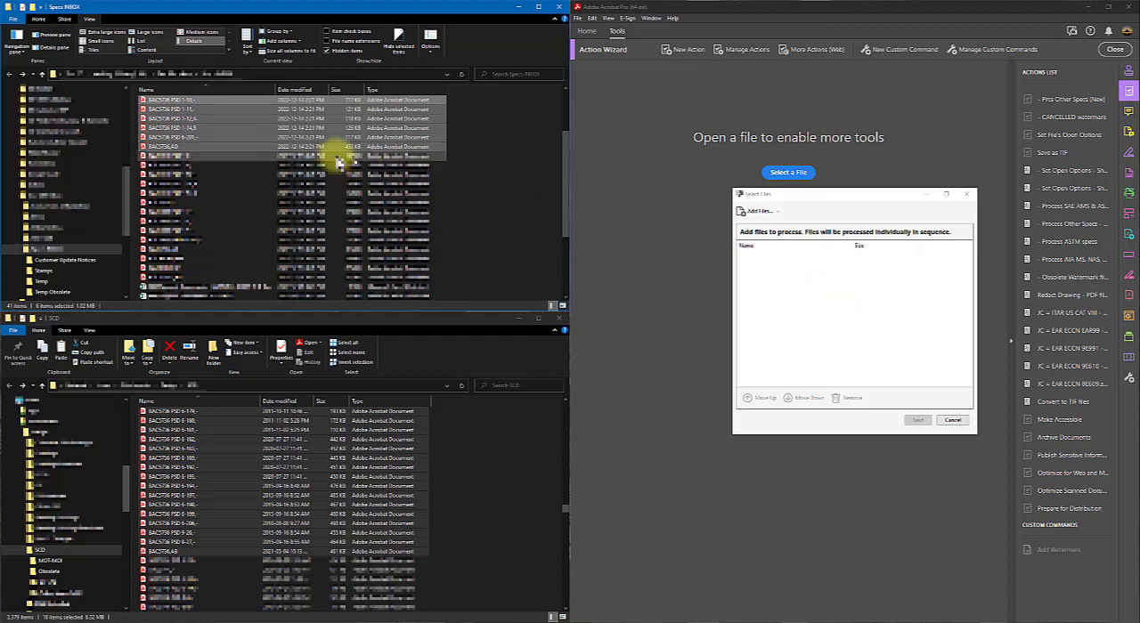
left_click_drag(235, 145, 800, 286)
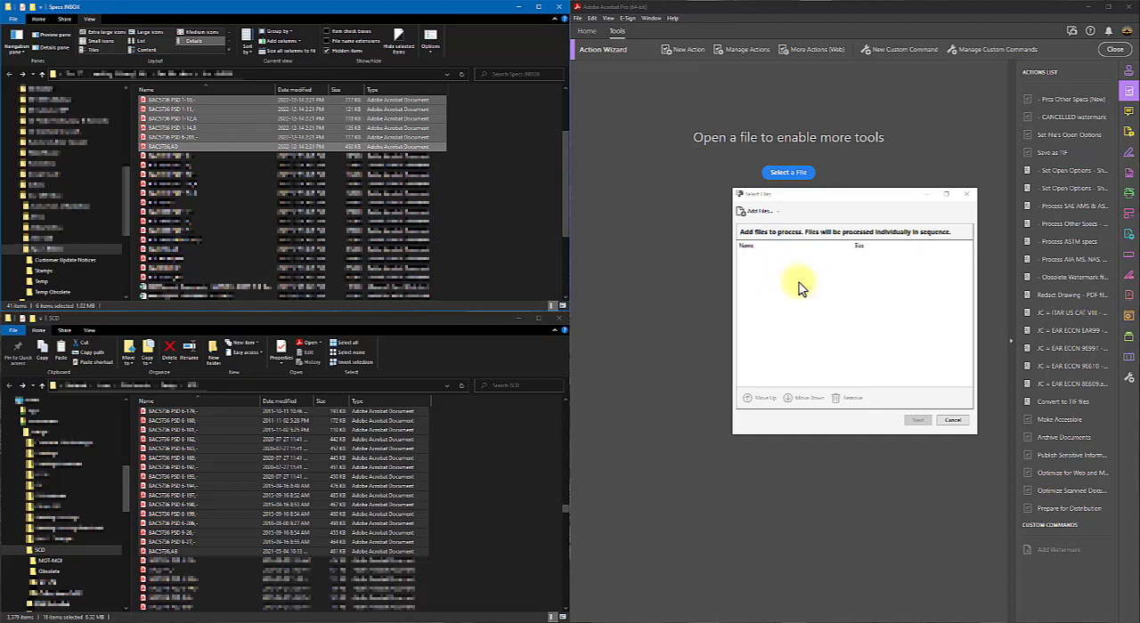
- Examine the Add Files browser for the Process Other Specs action without adding files, and cancel the action
left_click(757, 212)
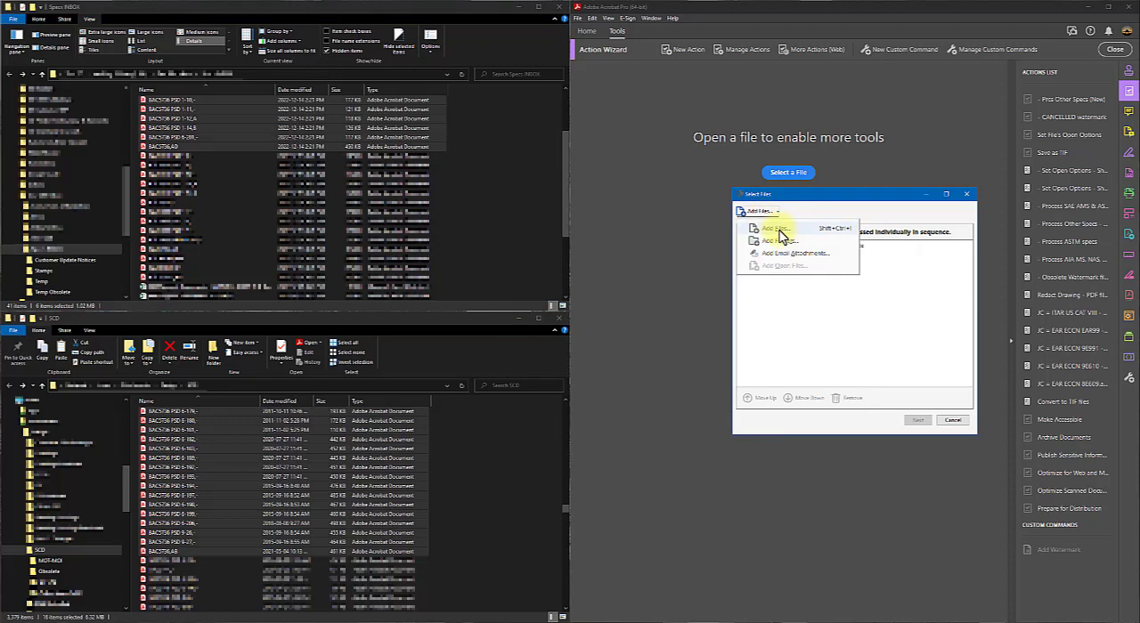
left_click(779, 231)
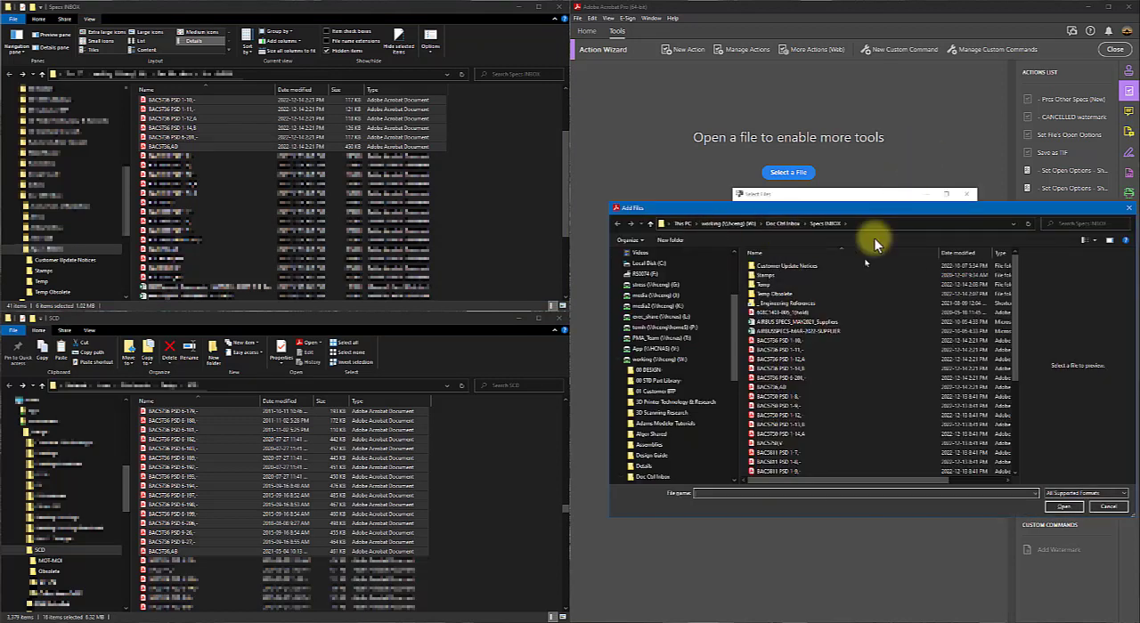
left_click(1110, 508)
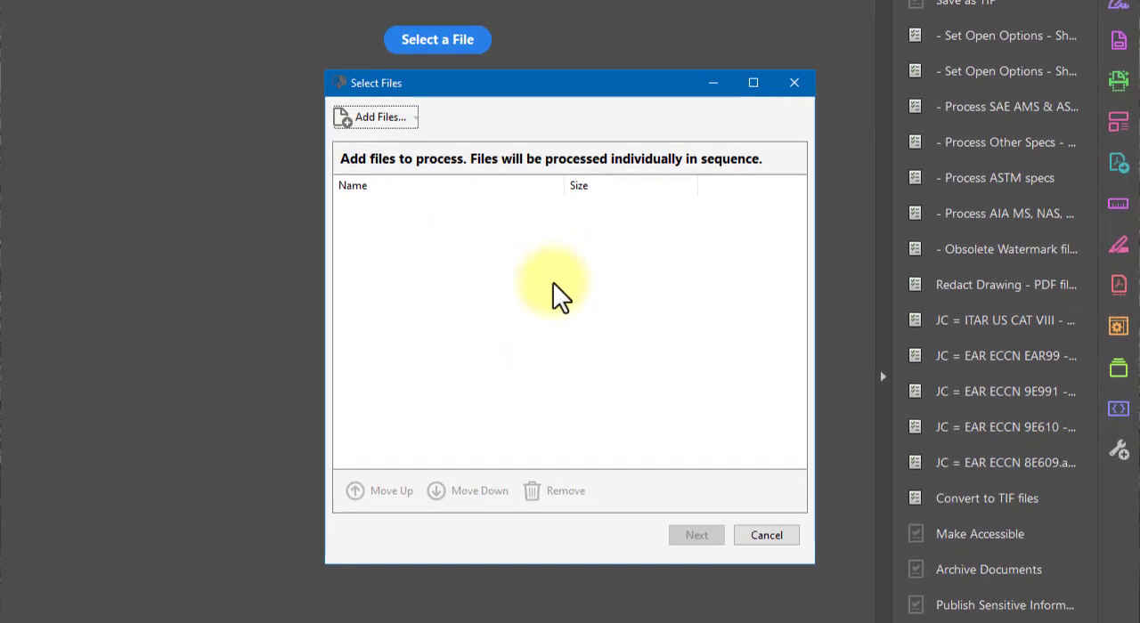
left_click(758, 535)
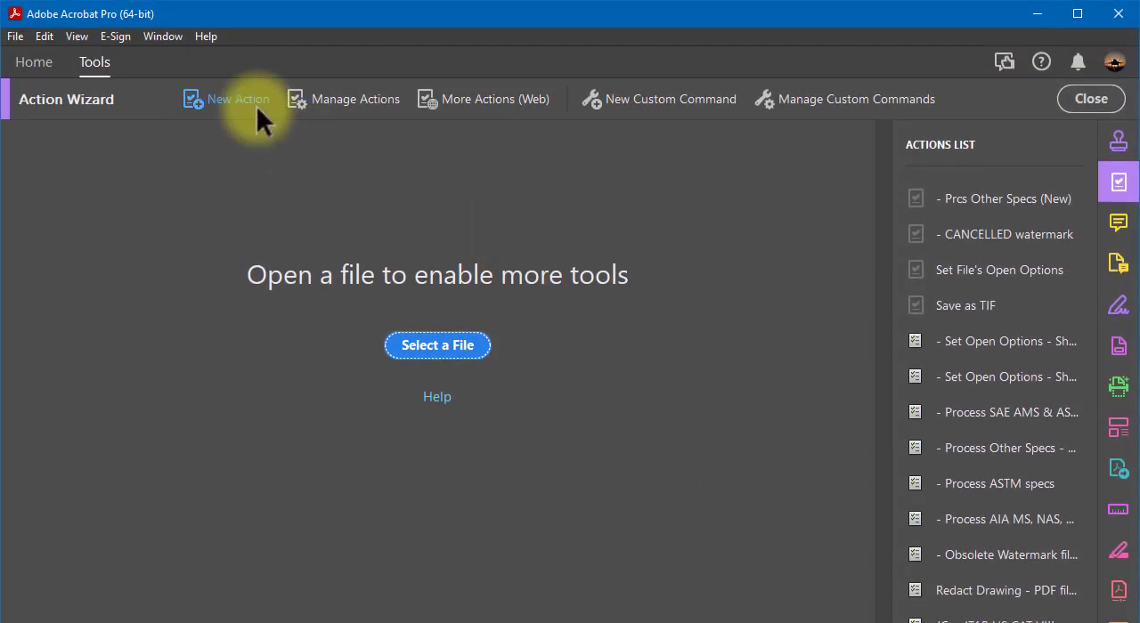
- Compare the management options of the Process Other Specs and Prcs Other Specs (New) actions, and open the new one for editing
left_click(329, 98)
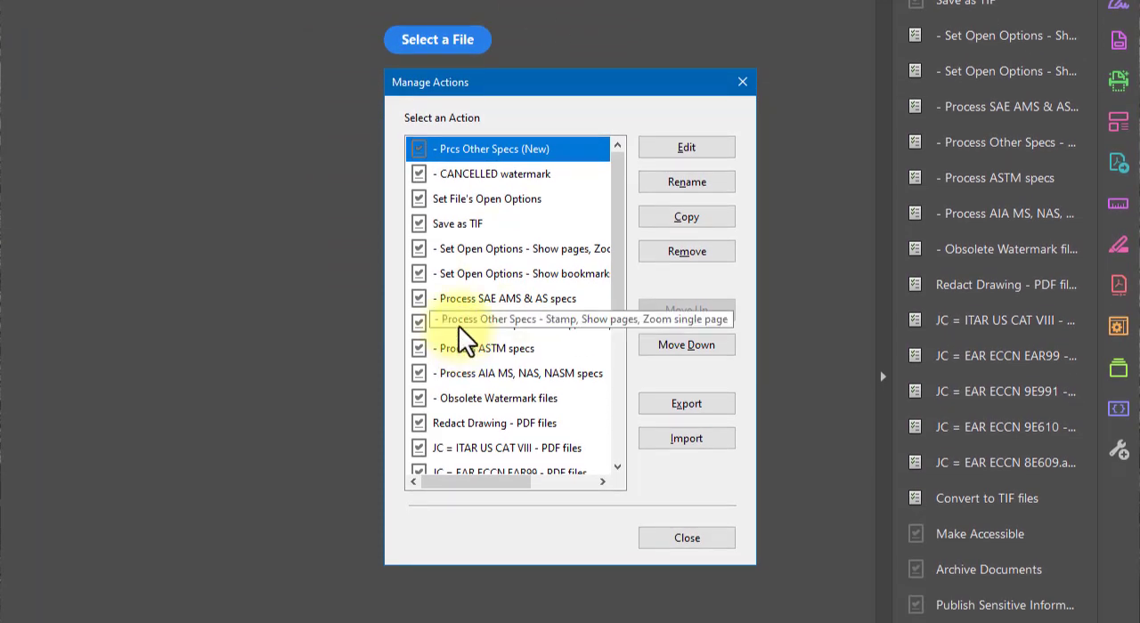
left_click(458, 325)
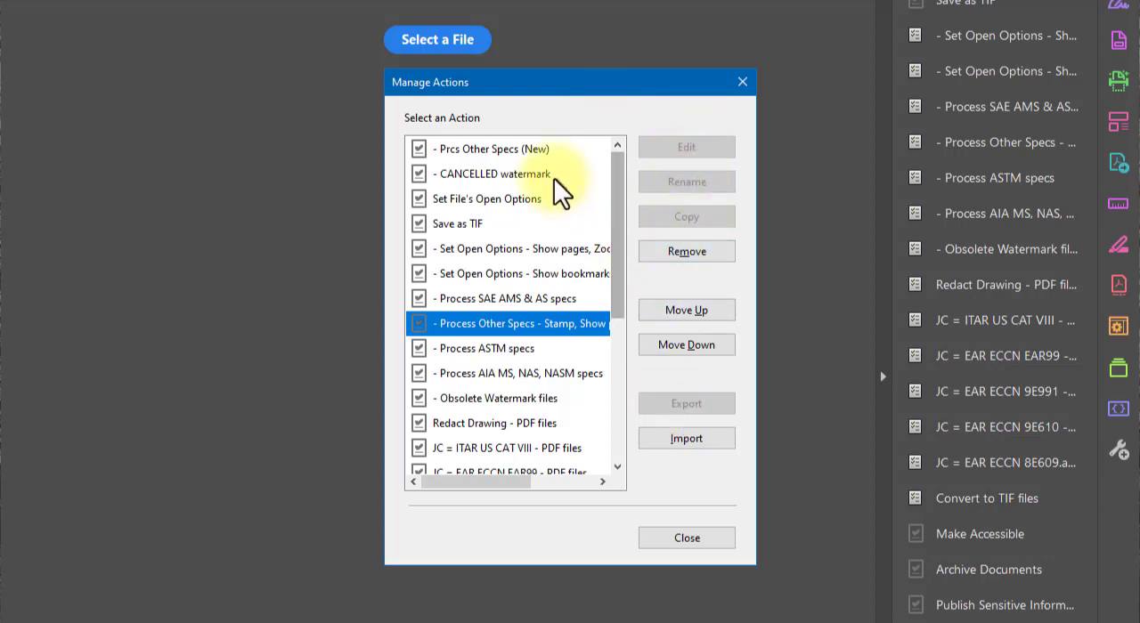
left_click(490, 150)
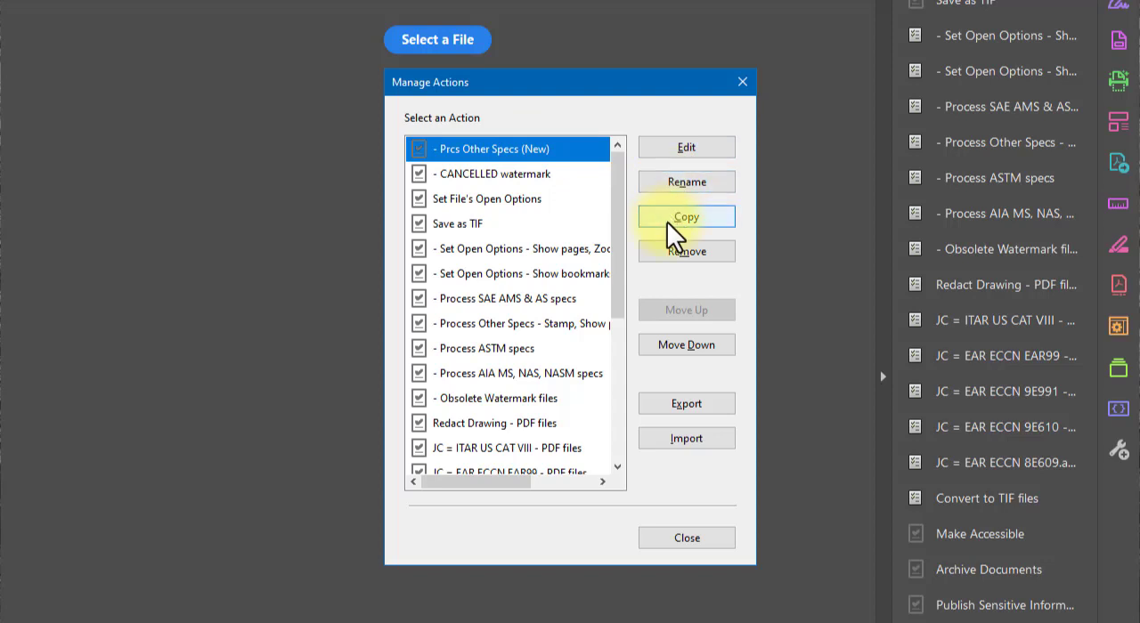
left_click(668, 145)
left_click_drag(612, 69, 531, 91)
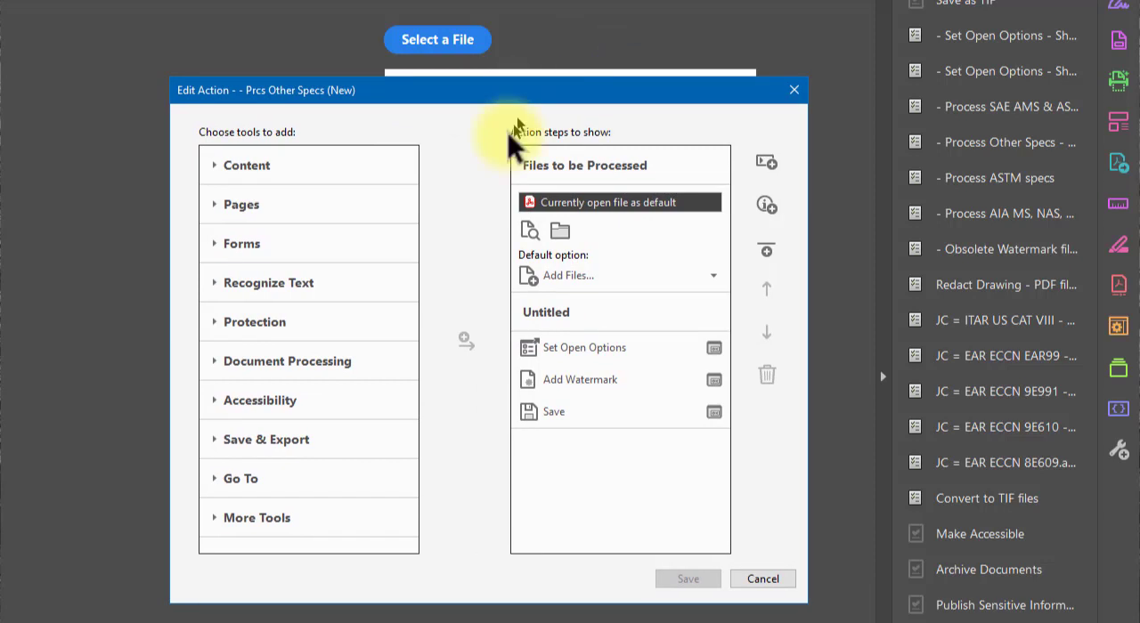
- Examine the default file sources and folder selection of the Prcs Other Specs (New) action, and close it without changes
left_click(588, 281)
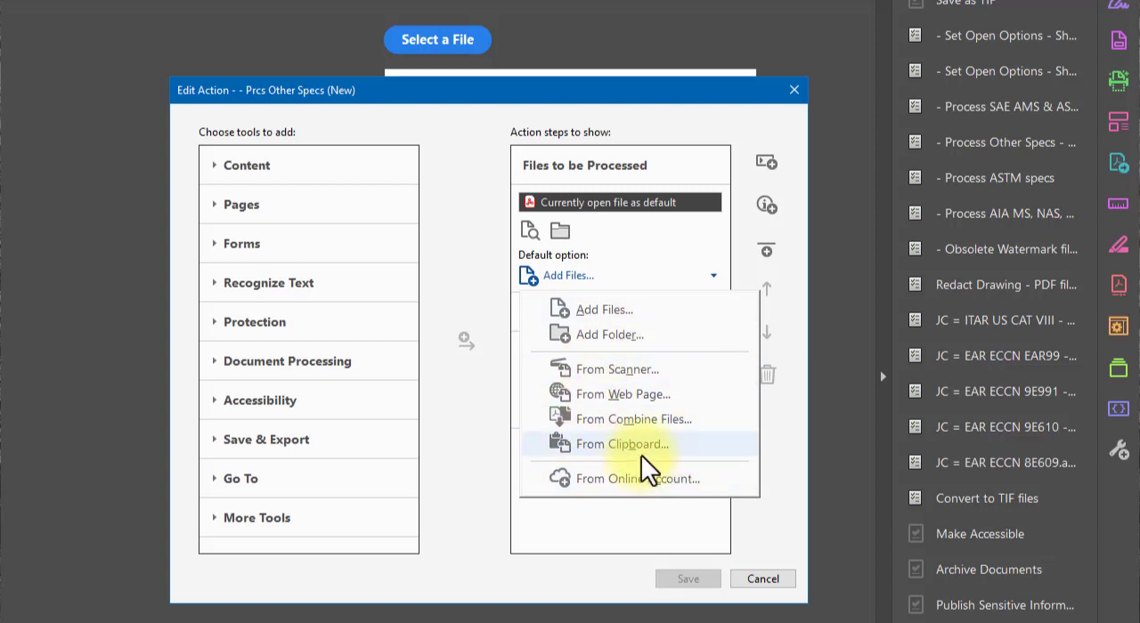
left_click(496, 276)
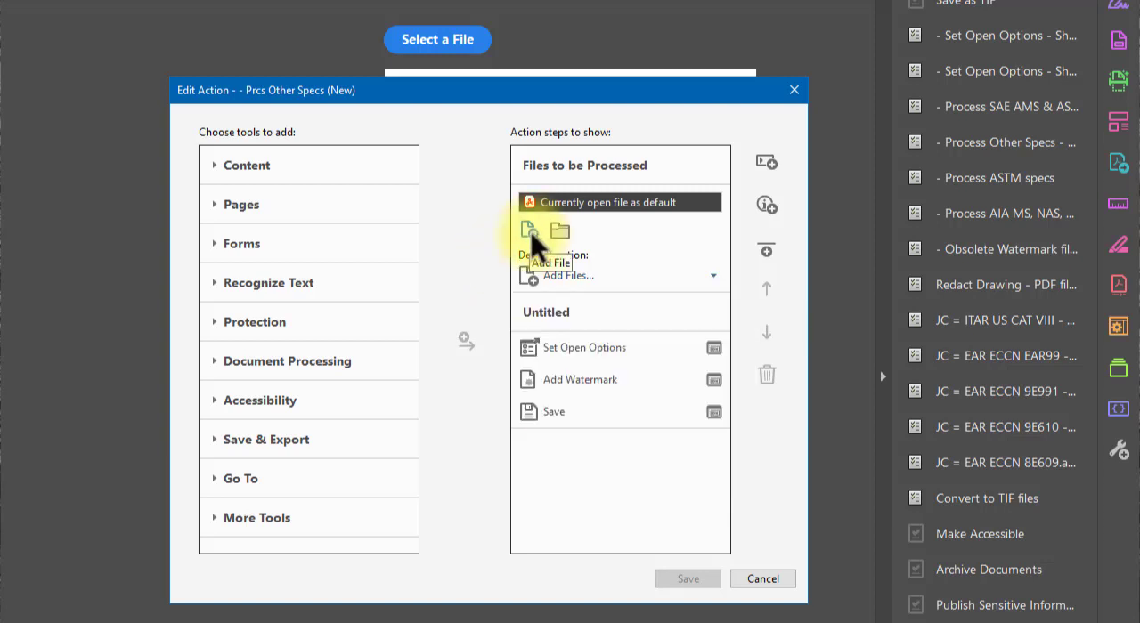
left_click(561, 232)
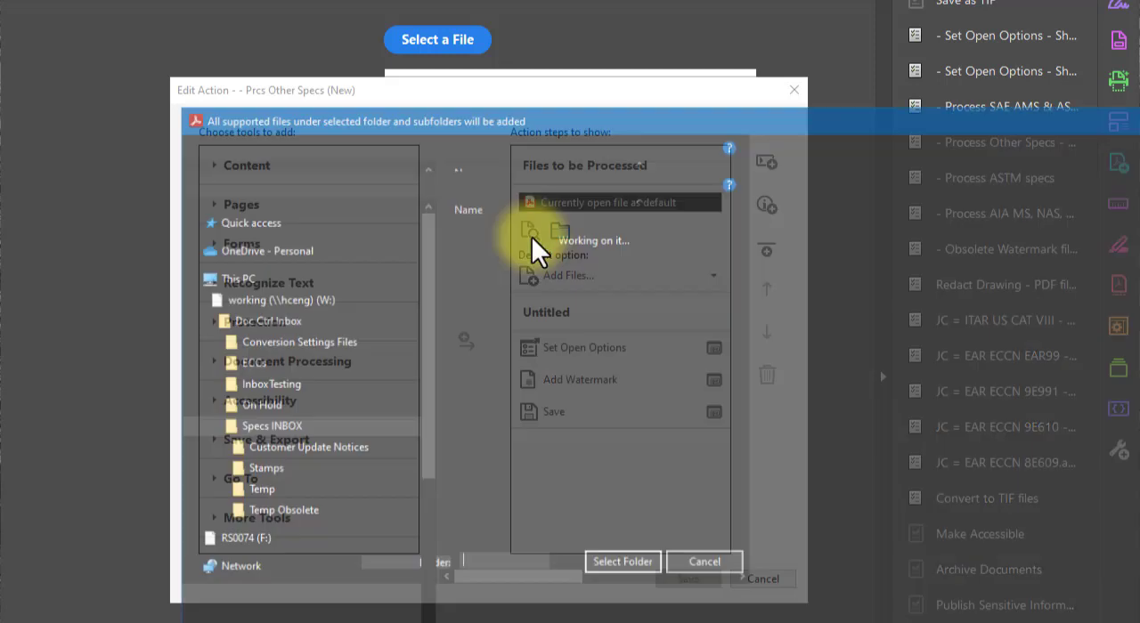
left_click_drag(619, 123, 459, 119)
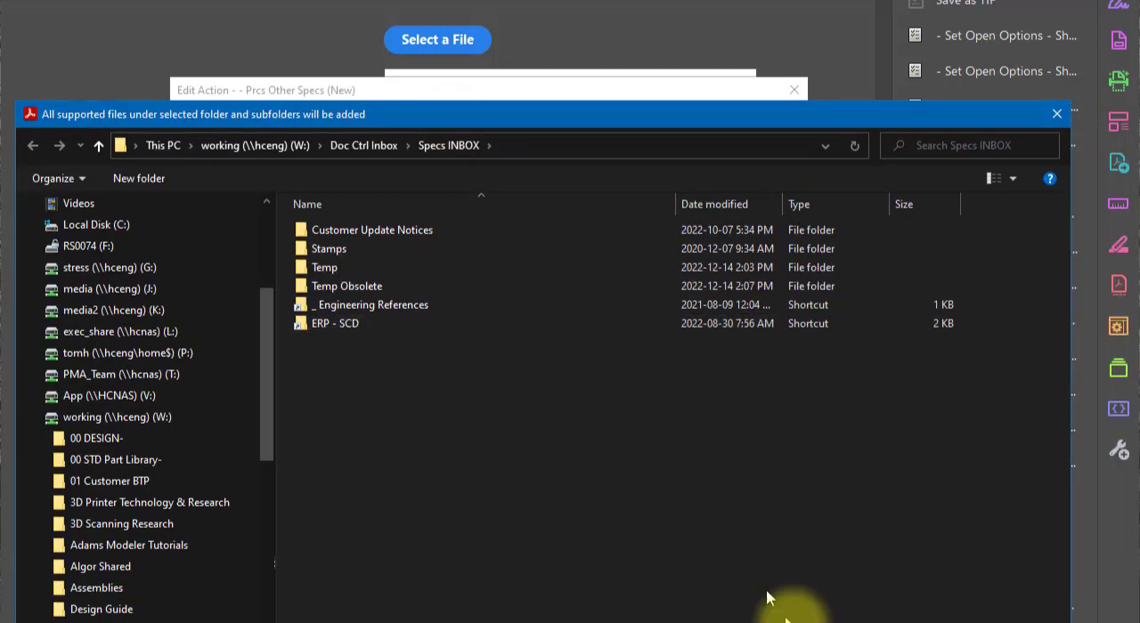
left_click(1006, 622)
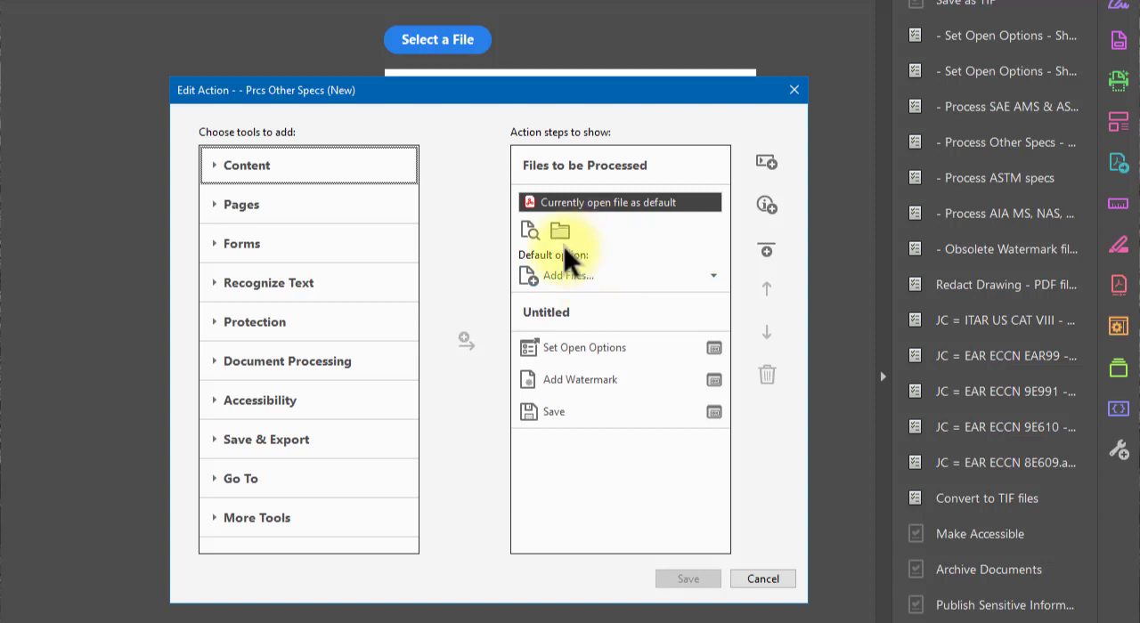
key("Escape")
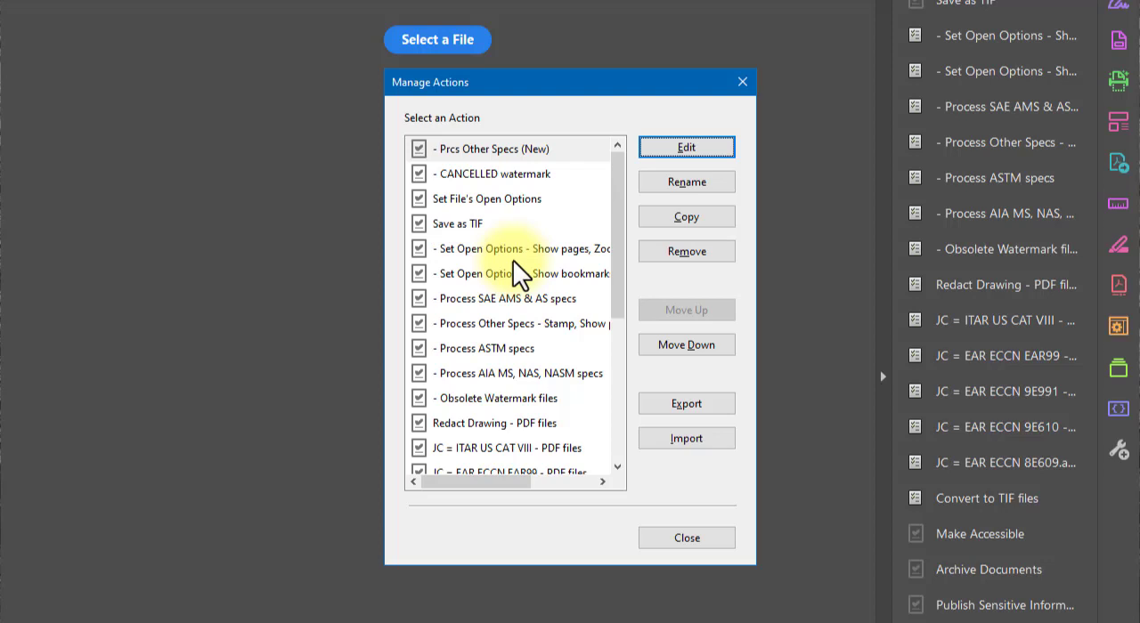
left_click(686, 537)
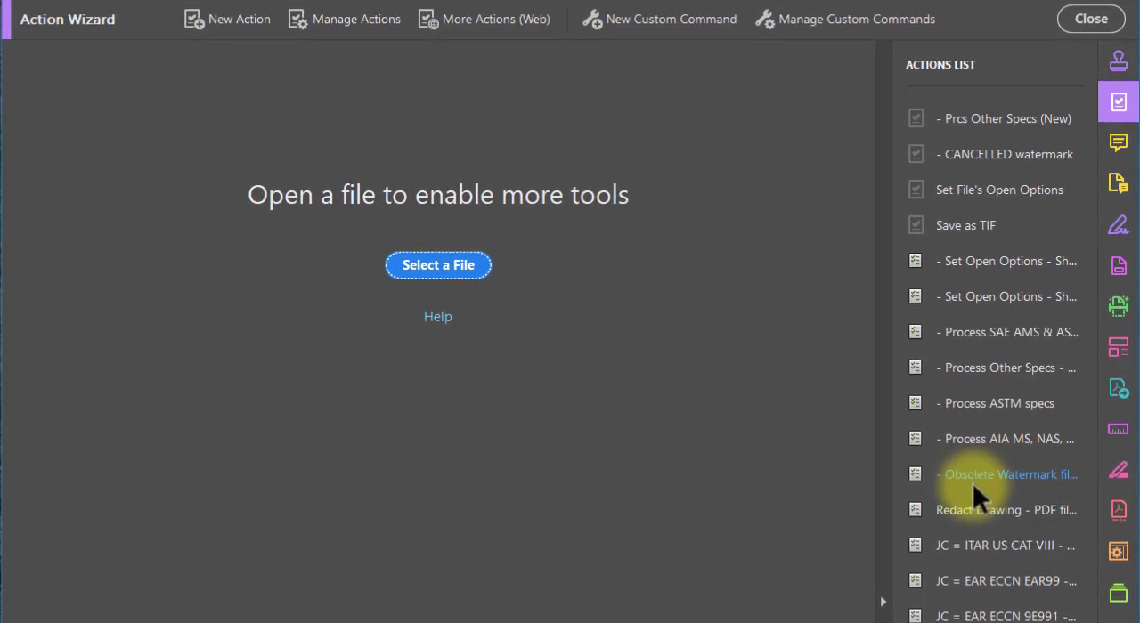
- Start the Obsolete Watermark files action and try to load the selected BAC5736 PDFs from the SCD folder
left_click(1057, 278)
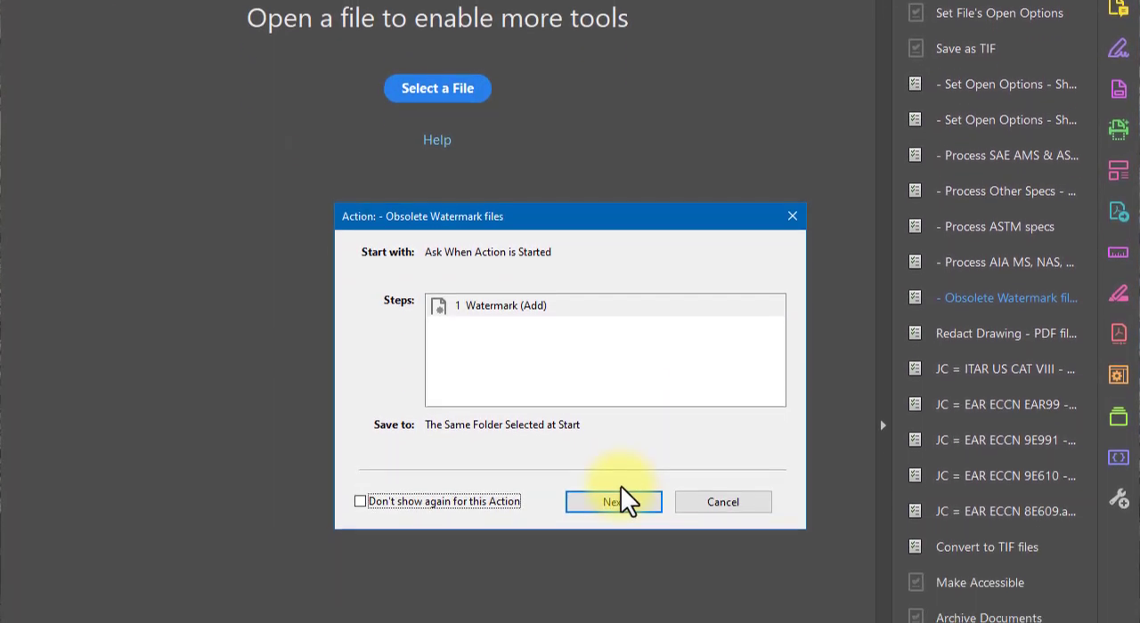
left_click(616, 500)
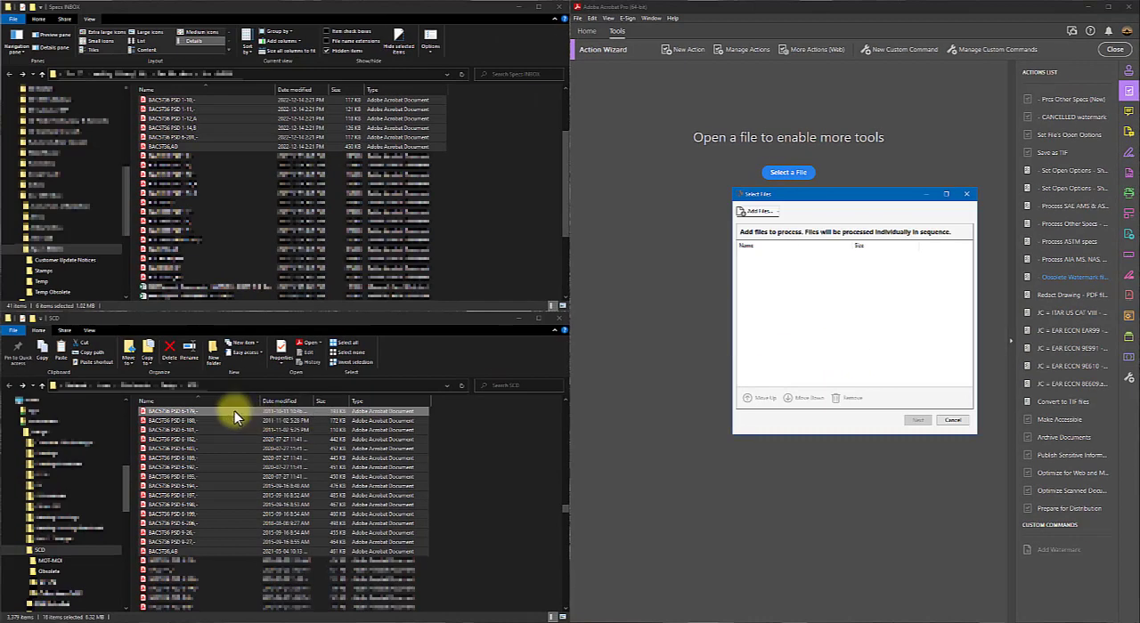
left_click_drag(235, 410, 822, 318)
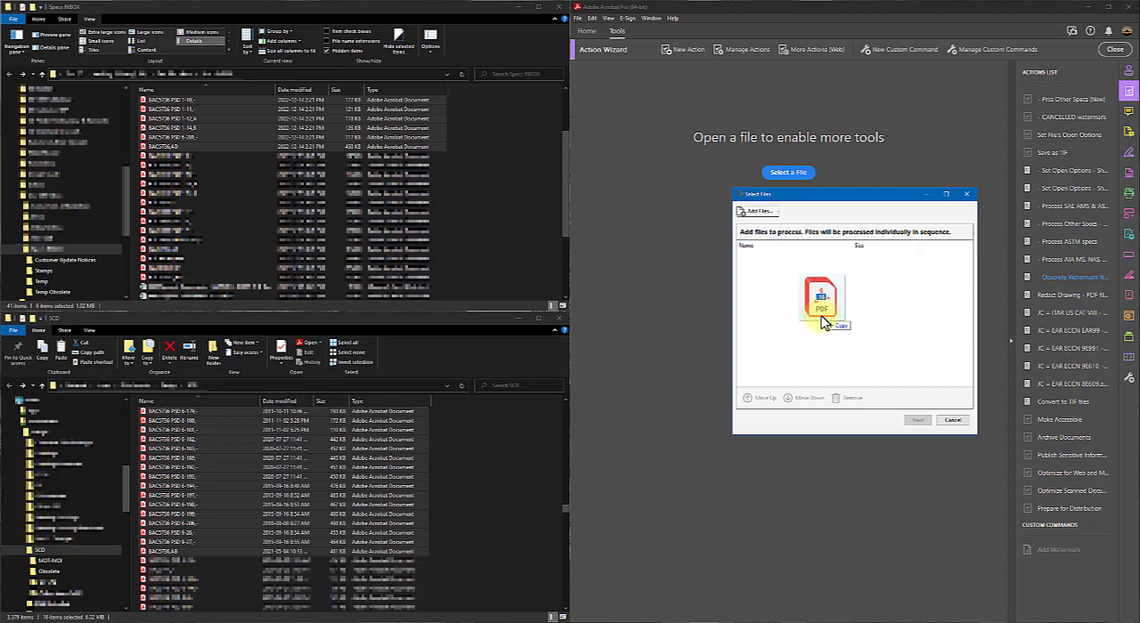
left_click_drag(824, 323, 823, 322)
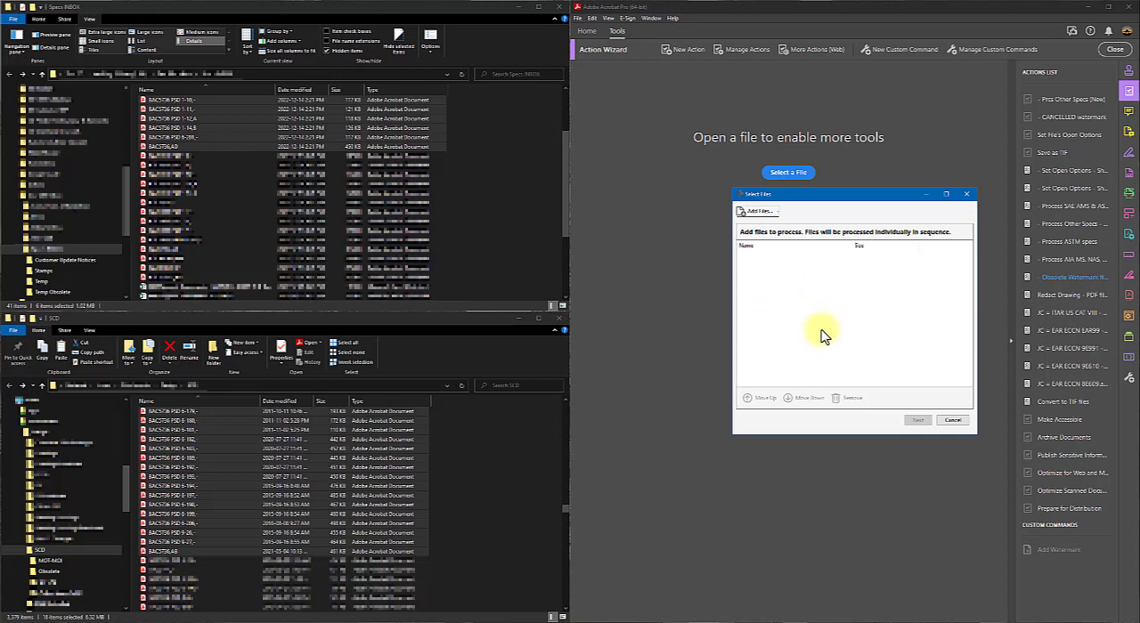
- Examine the Add Files browser for the Obsolete Watermark files action without adding files, and cancel the action
left_click(758, 213)
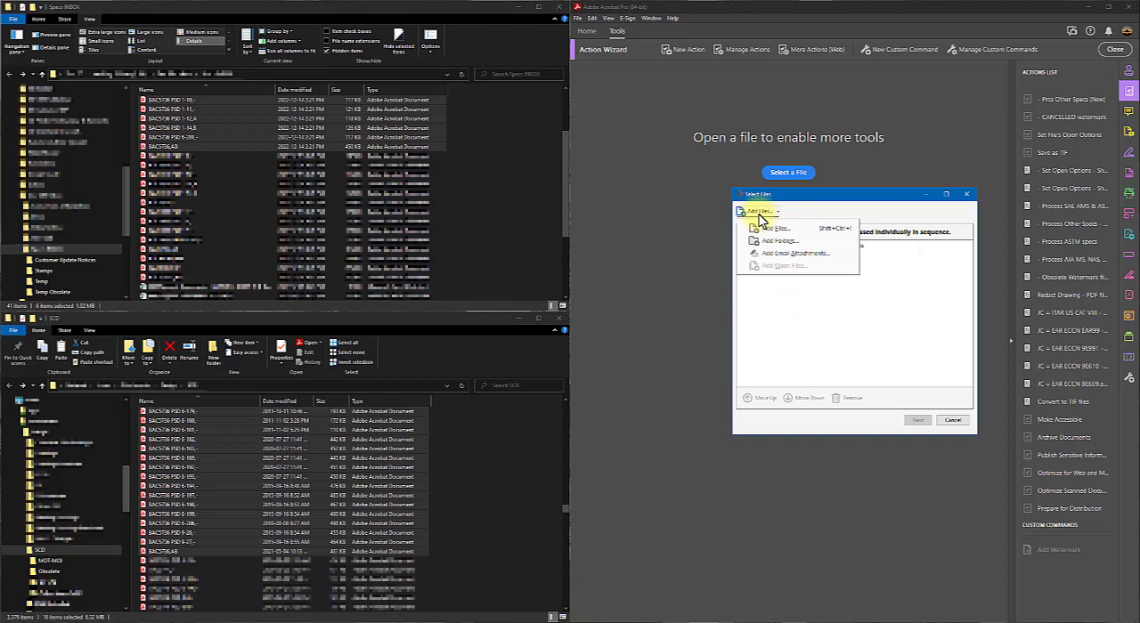
left_click(770, 231)
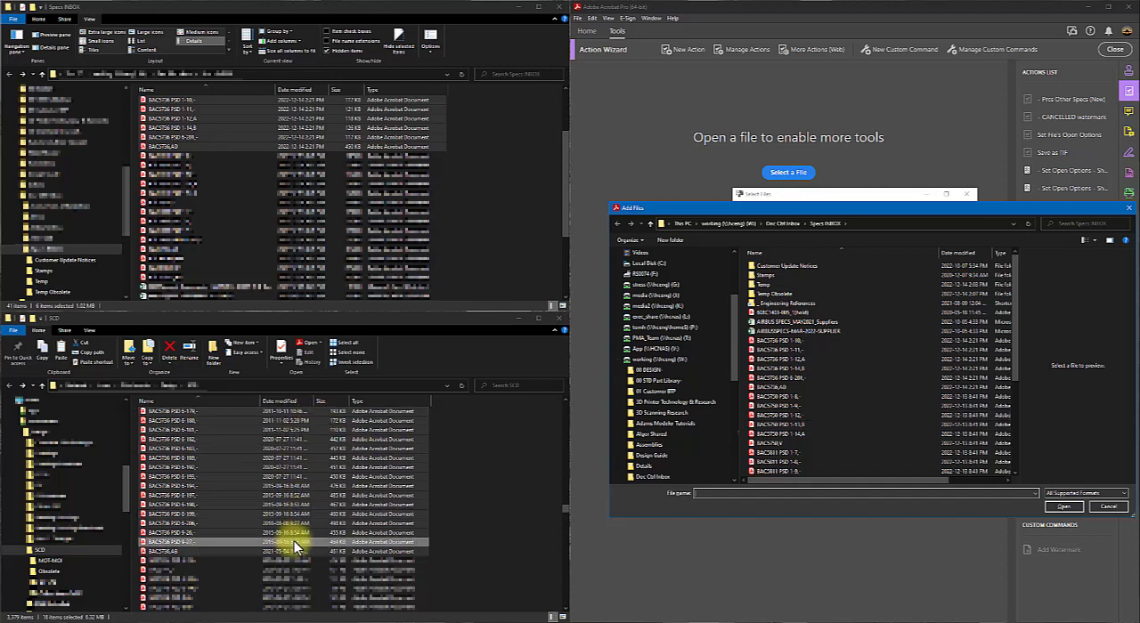
left_click(1095, 505)
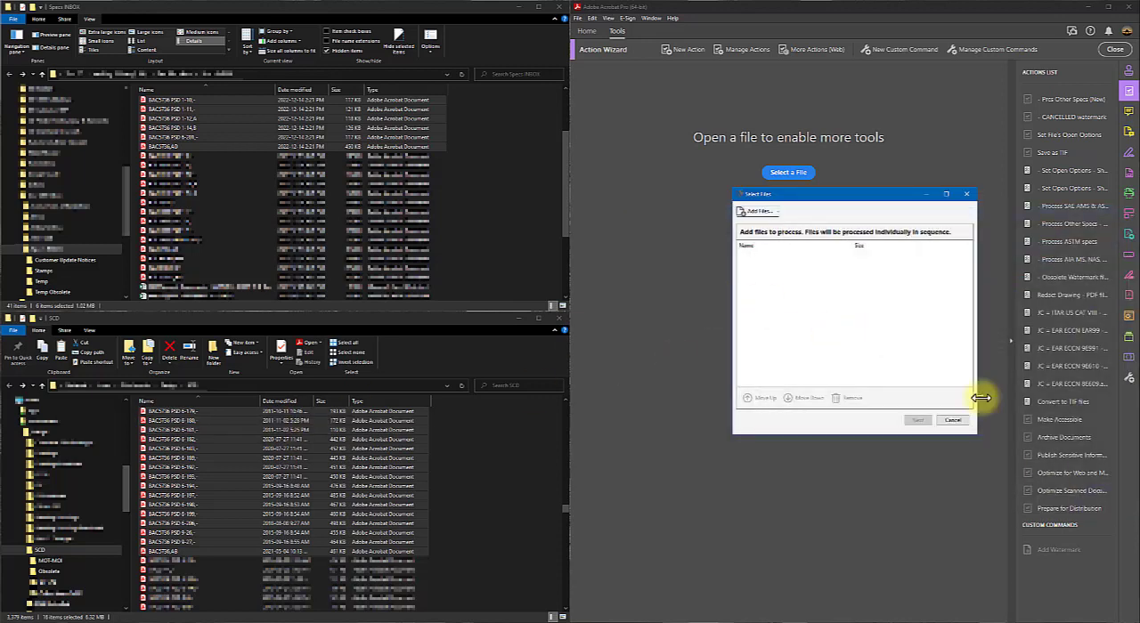
left_click(953, 420)
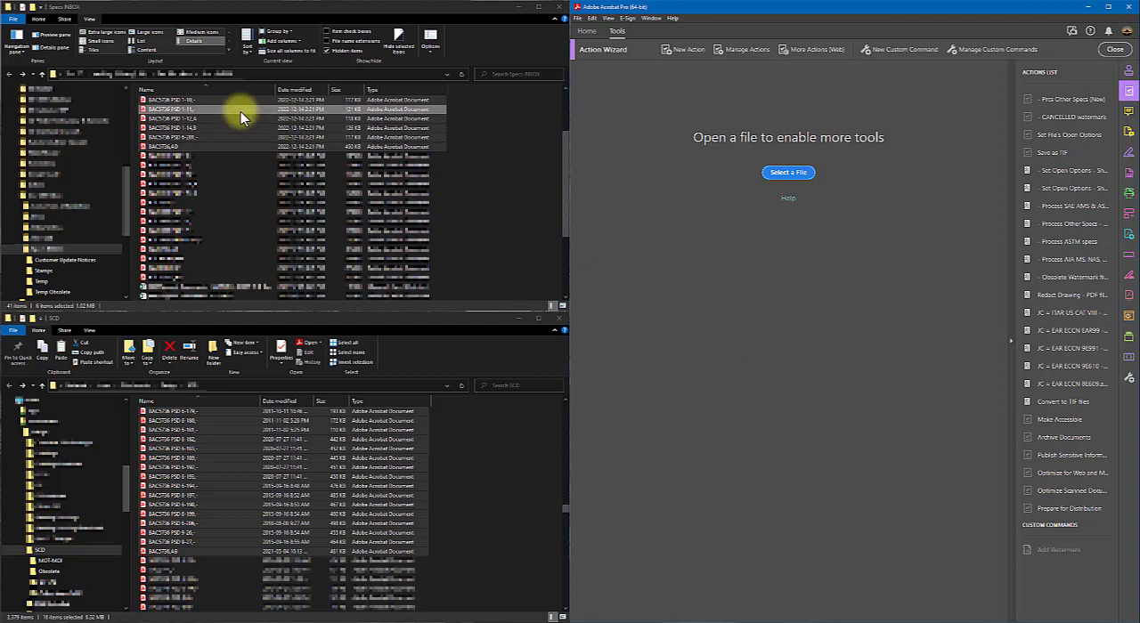
- Open the Prcs Other Specs (New) action, try to load the six BAC5736 PDFs straight from Specs INBOX, and return to the action
left_click(1059, 103)
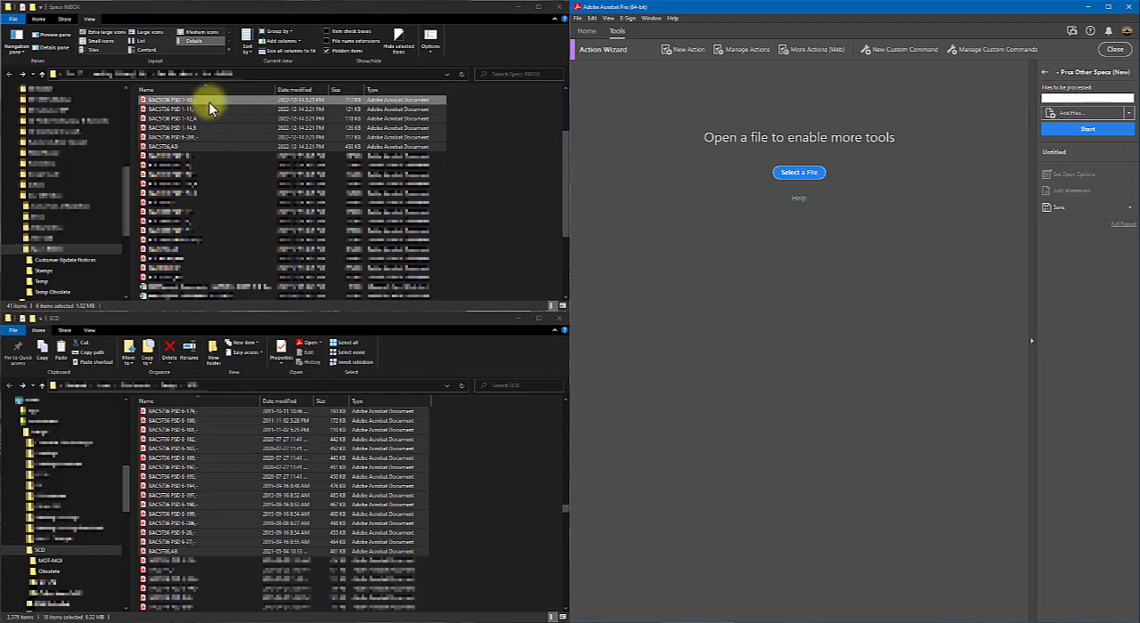
left_click_drag(184, 100, 1076, 105)
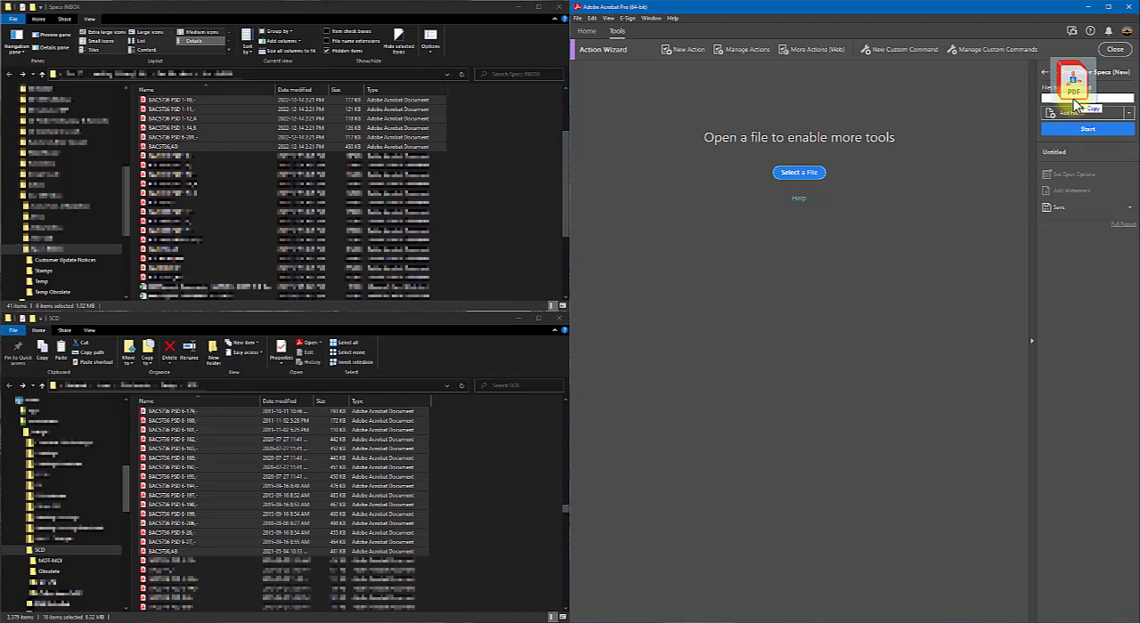
left_click_drag(1076, 105, 1074, 105)
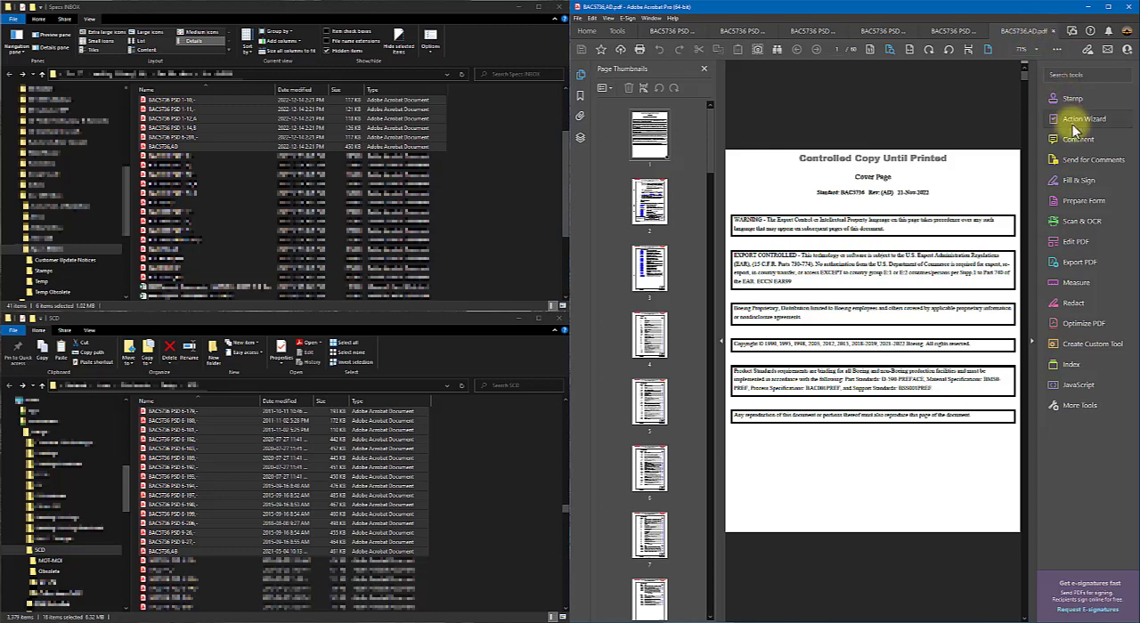
left_click(616, 32)
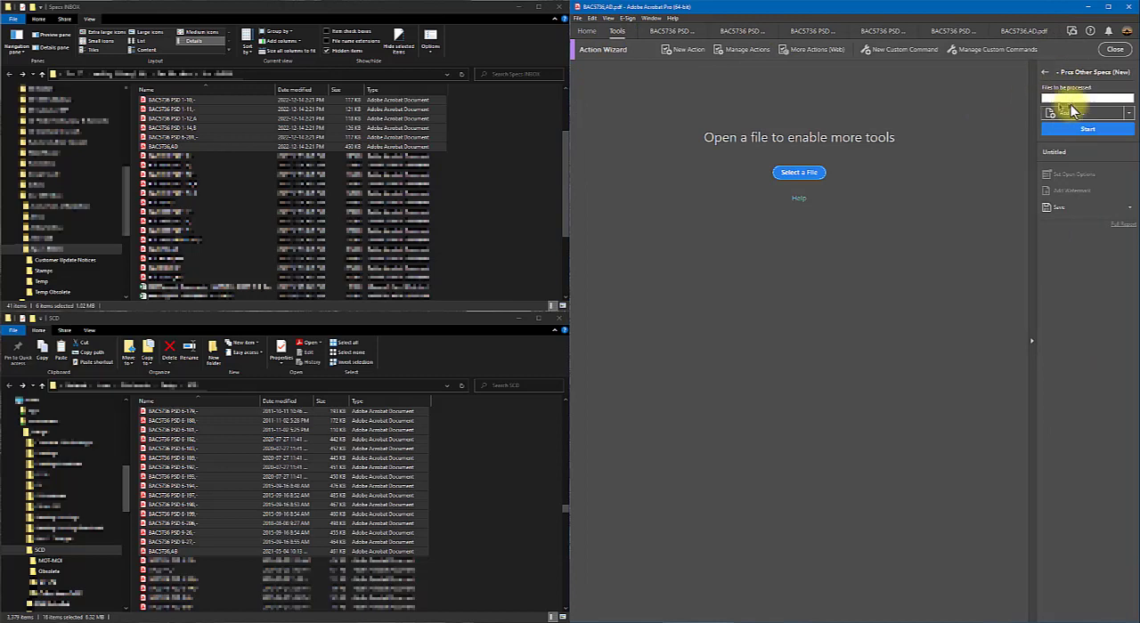
- Examine the file source options and the file browser of the Prcs Other Specs (New) action without adding files
left_click(1128, 114)
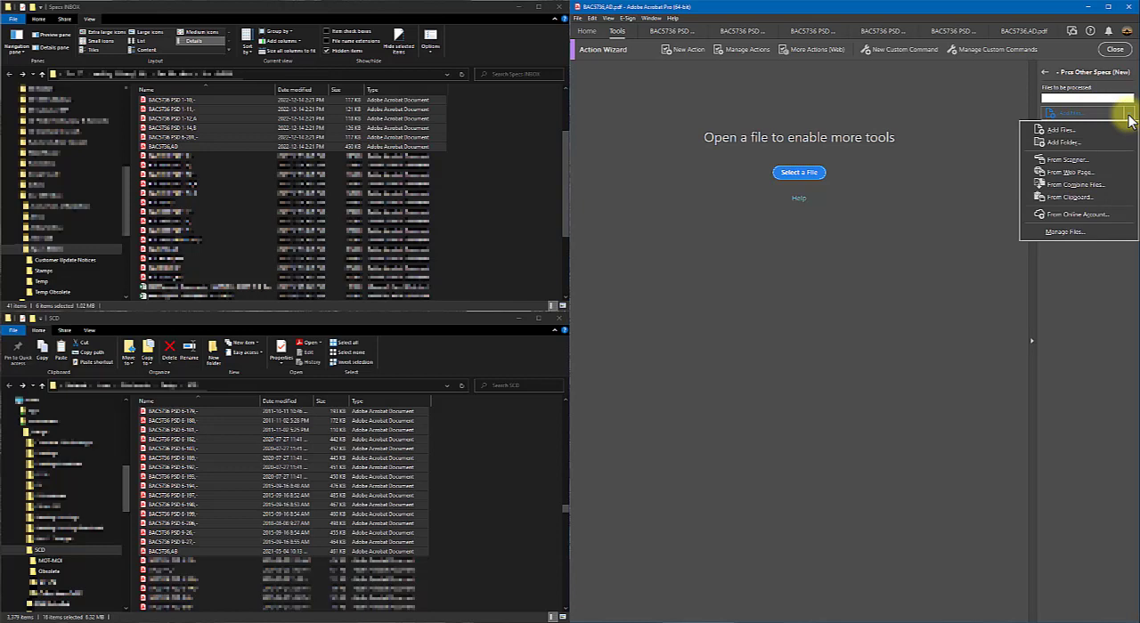
left_click(1070, 256)
left_click(1082, 111)
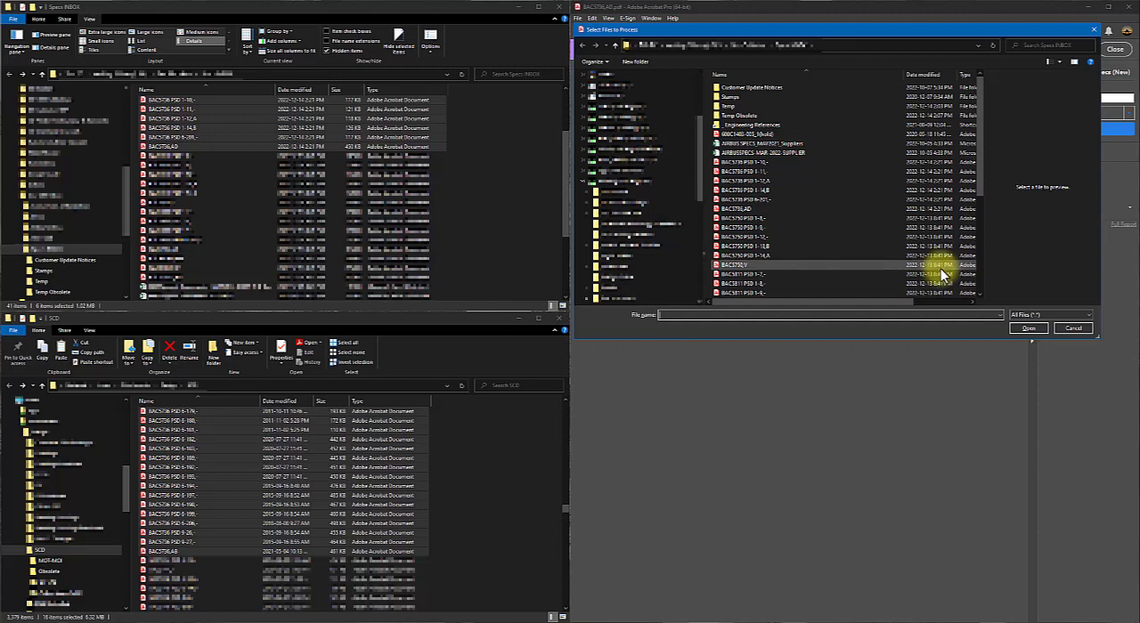
left_click(1071, 326)
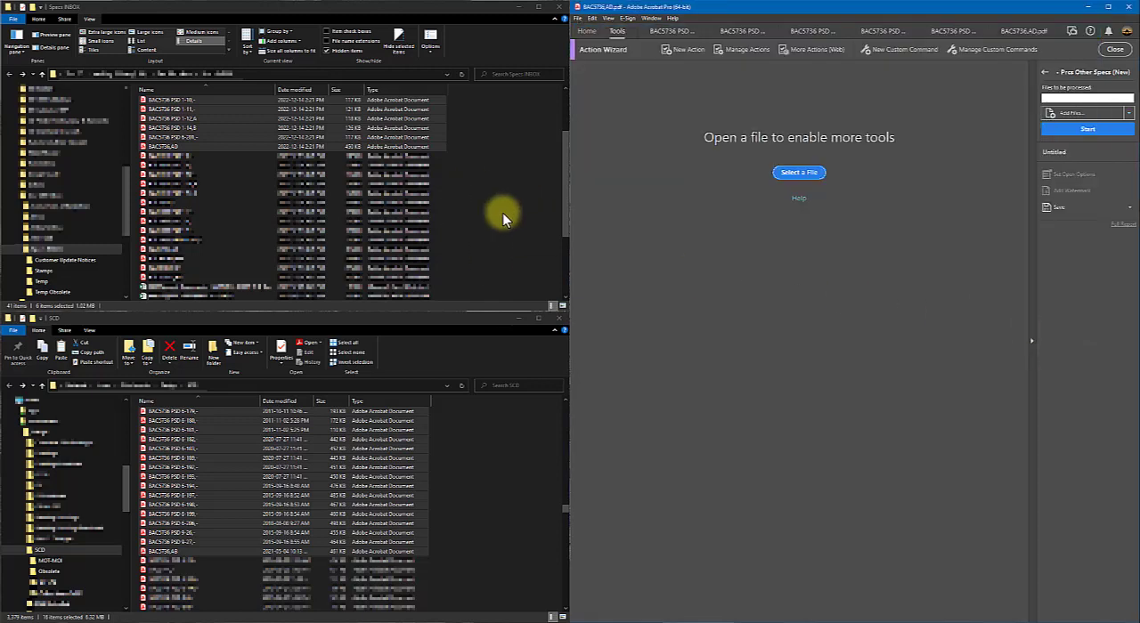
- Close the open PDFs and add BAC5736 PSD 1-10 through BAC5736,AD from Specs INBOX to the files to be processed
left_click(1053, 32)
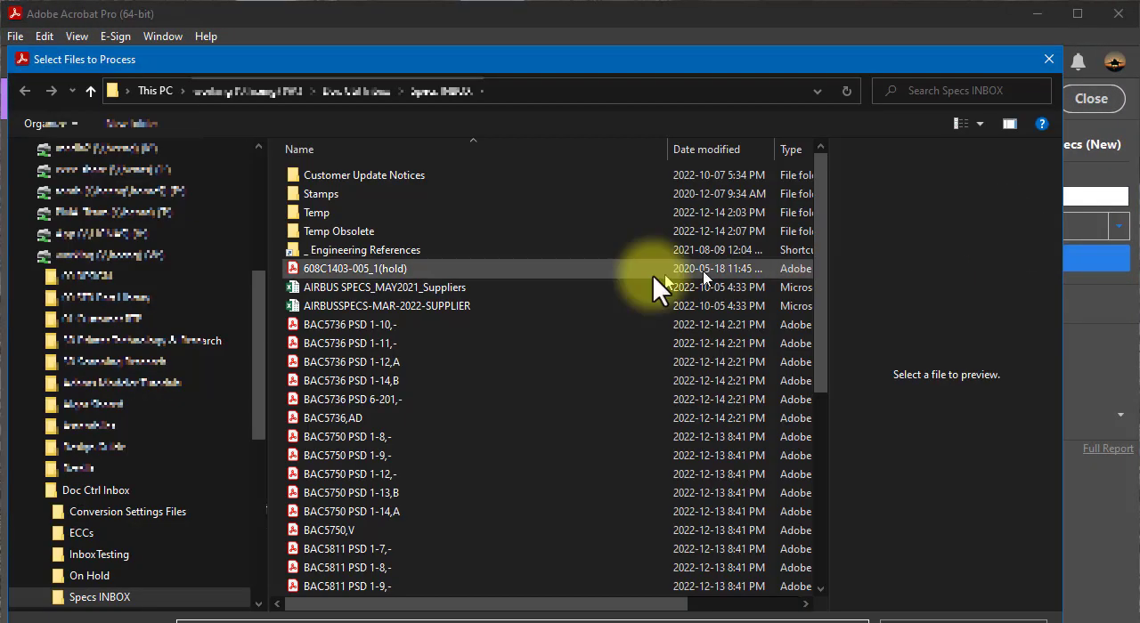
left_click(355, 324)
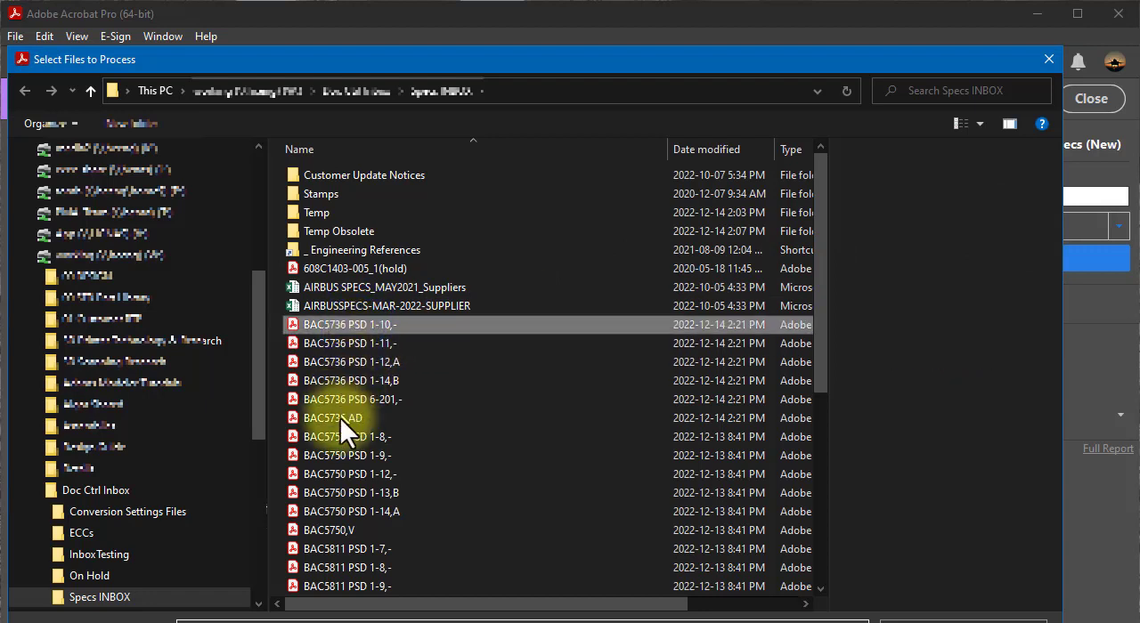
left_click(340, 417, "shift")
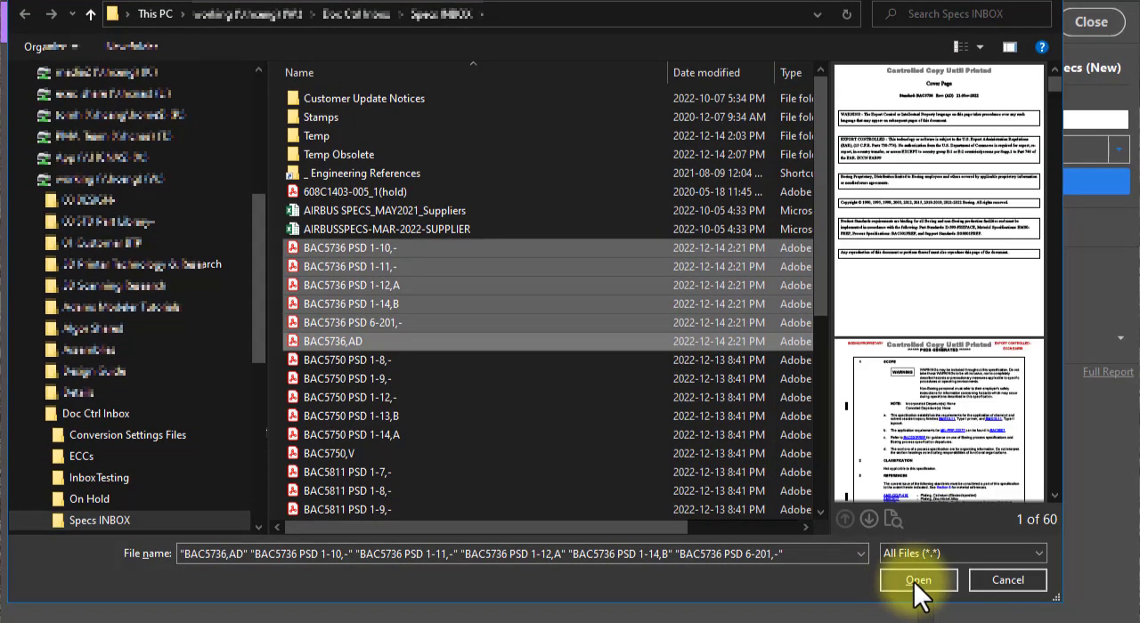
left_click(914, 590)
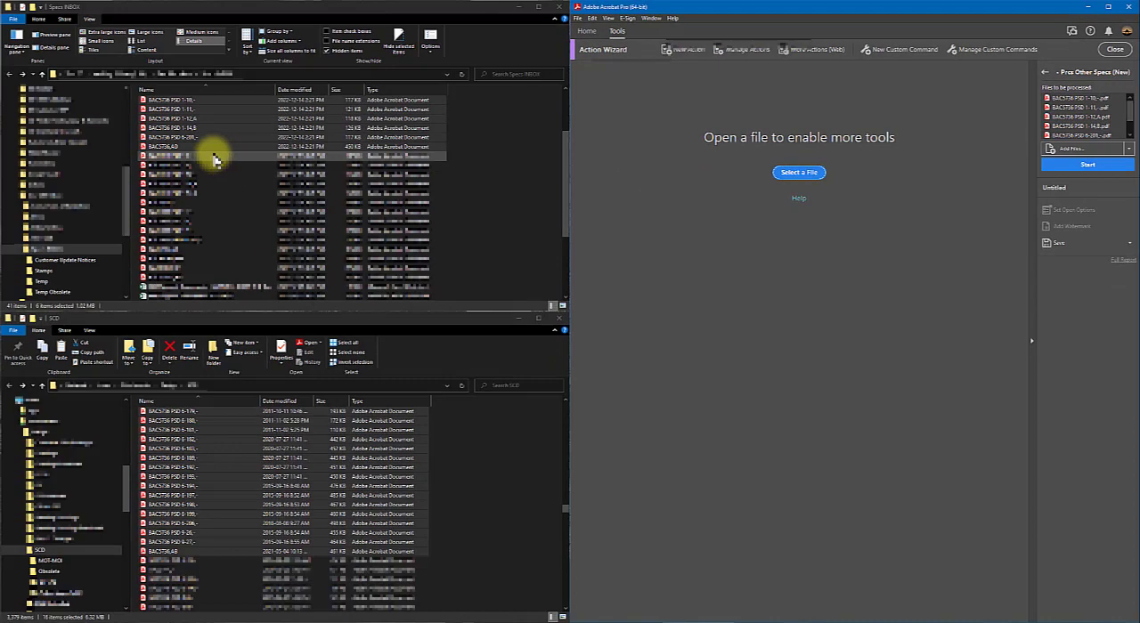
- Try to add BAC5750 PSD 1-8,- straight from Specs INBOX to the action's file list, and return to the action
left_click(213, 160)
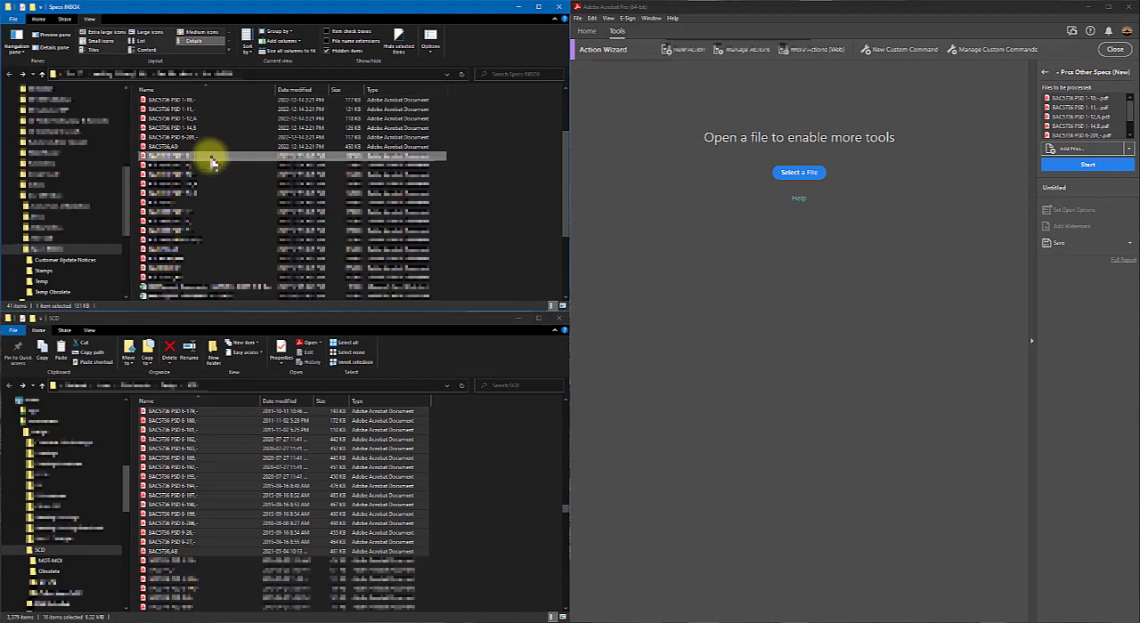
left_click_drag(212, 160, 1087, 138)
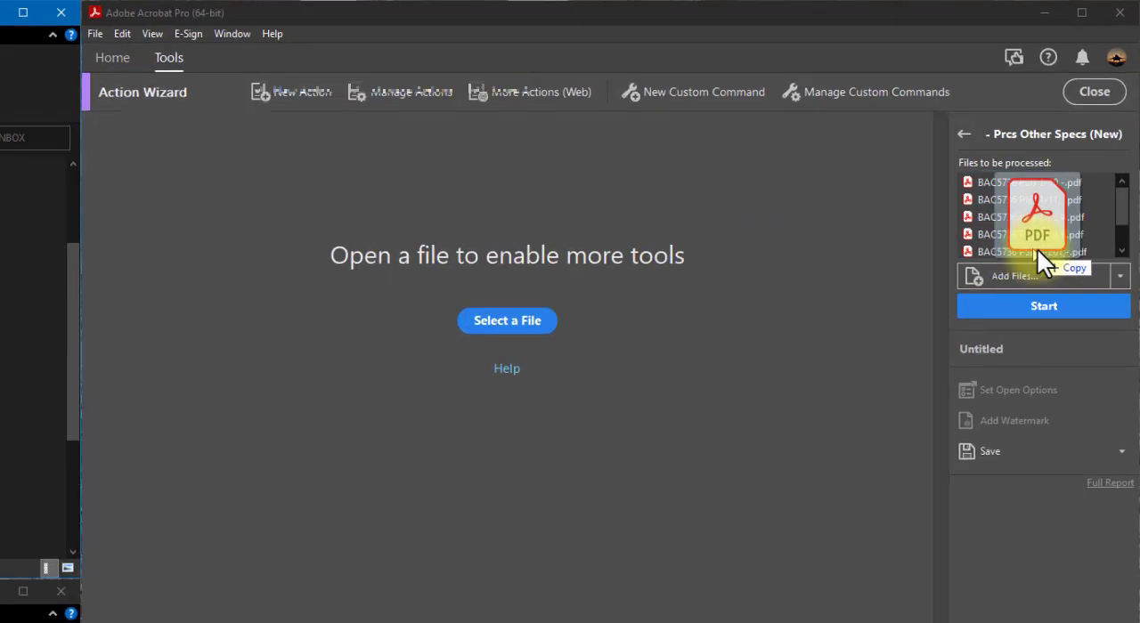
left_click_drag(1037, 248, 1053, 249)
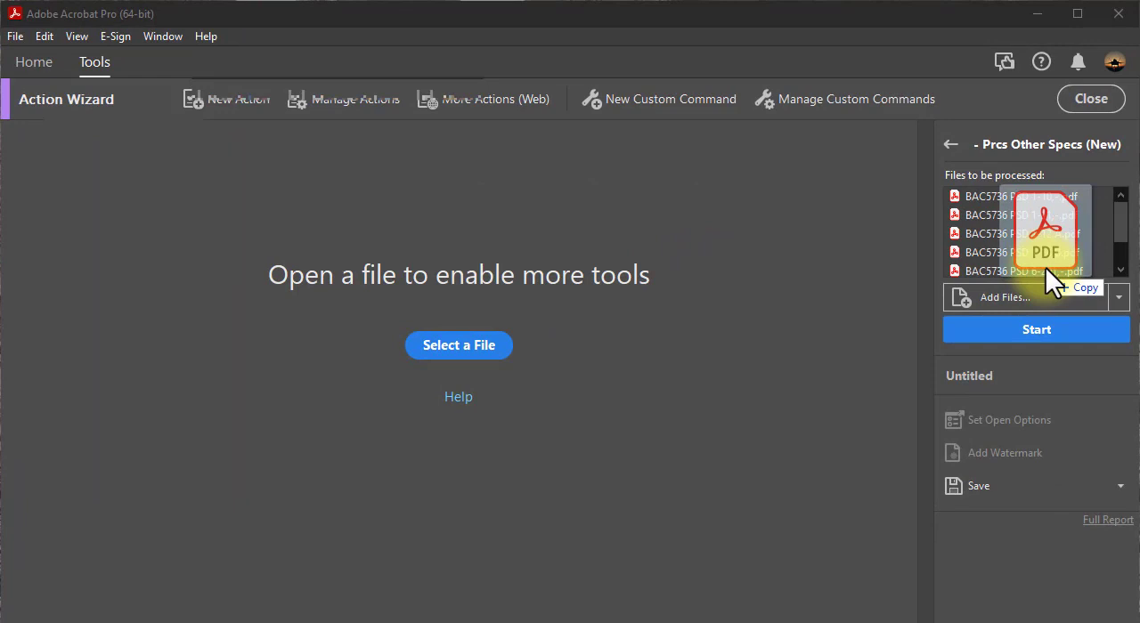
left_click_drag(1045, 267, 1045, 267)
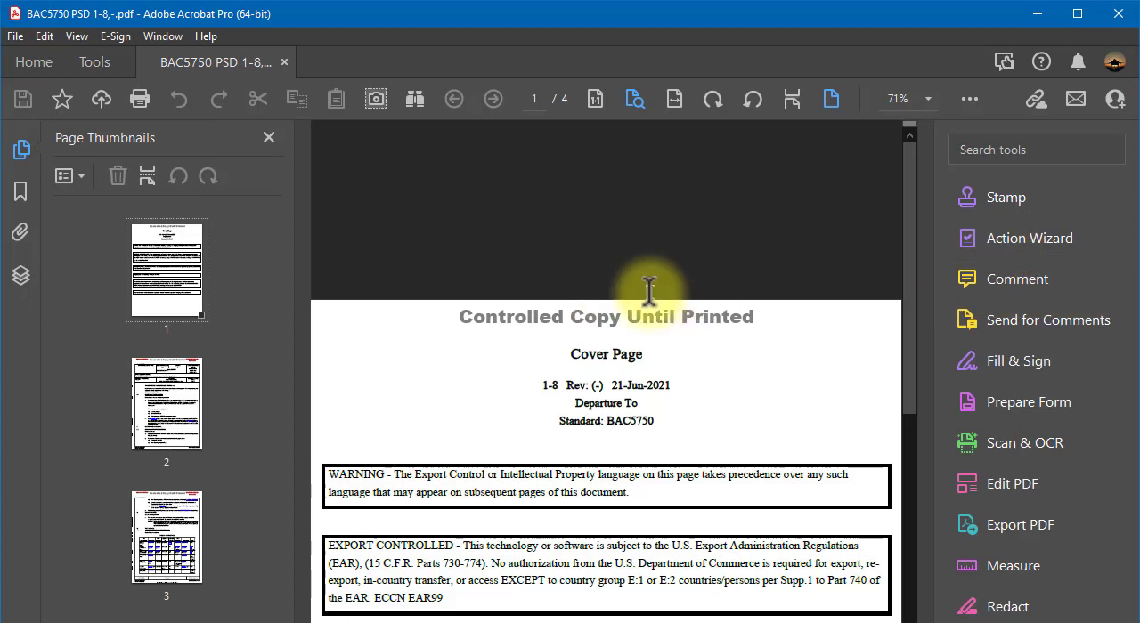
left_click(284, 60)
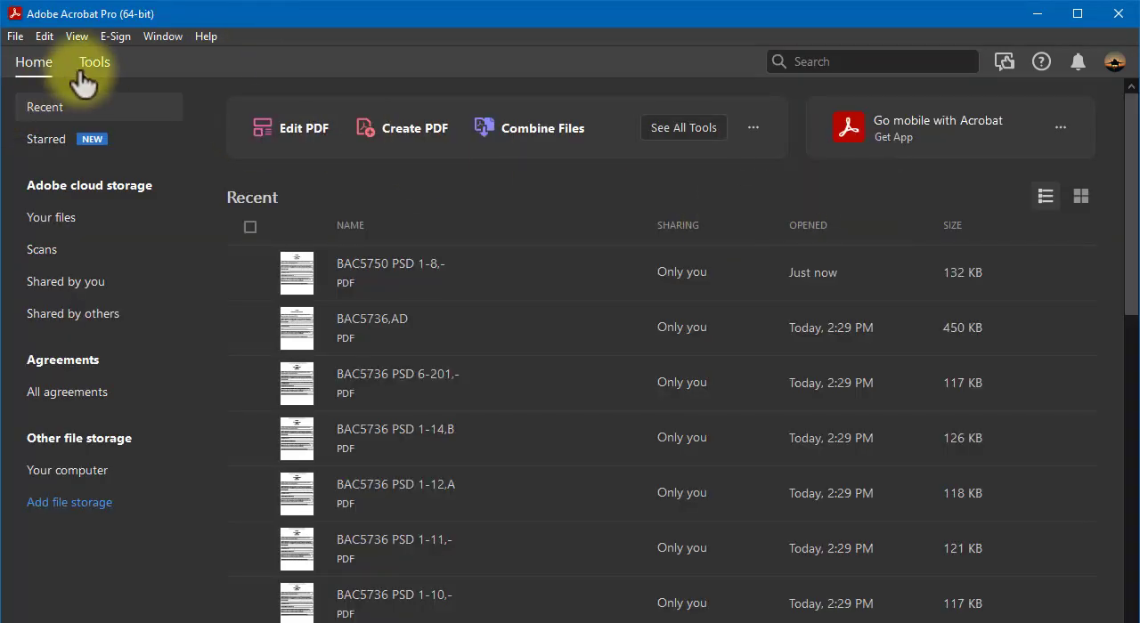
left_click(91, 63)
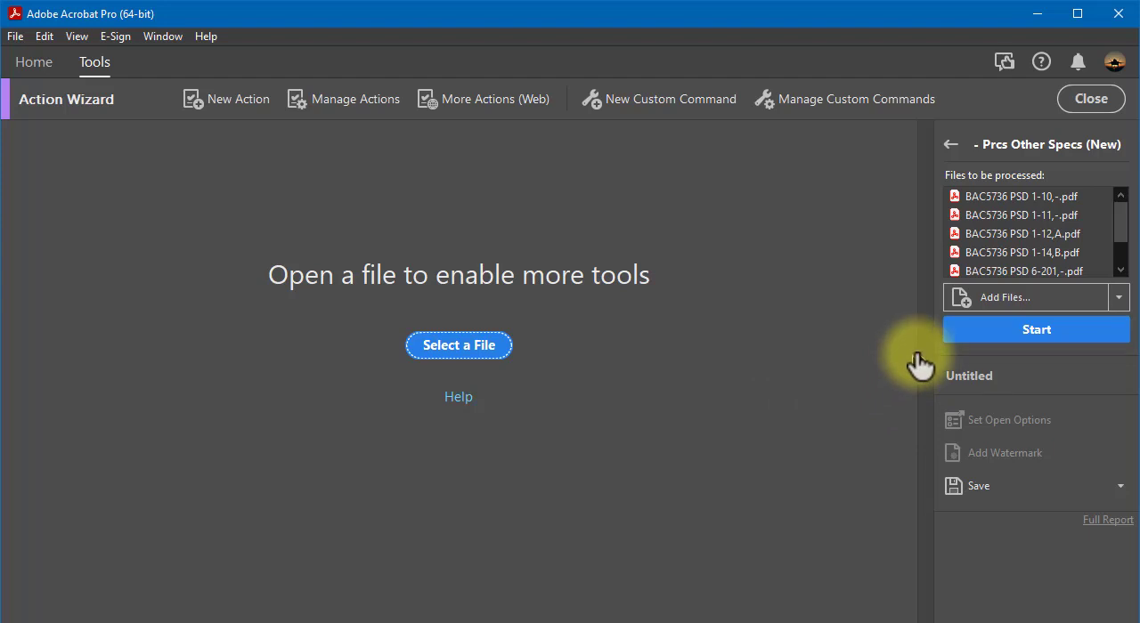
- Run Prcs Other Specs (New) on the listed BAC5736 PDFs, and close the processed document
left_click(1030, 337)
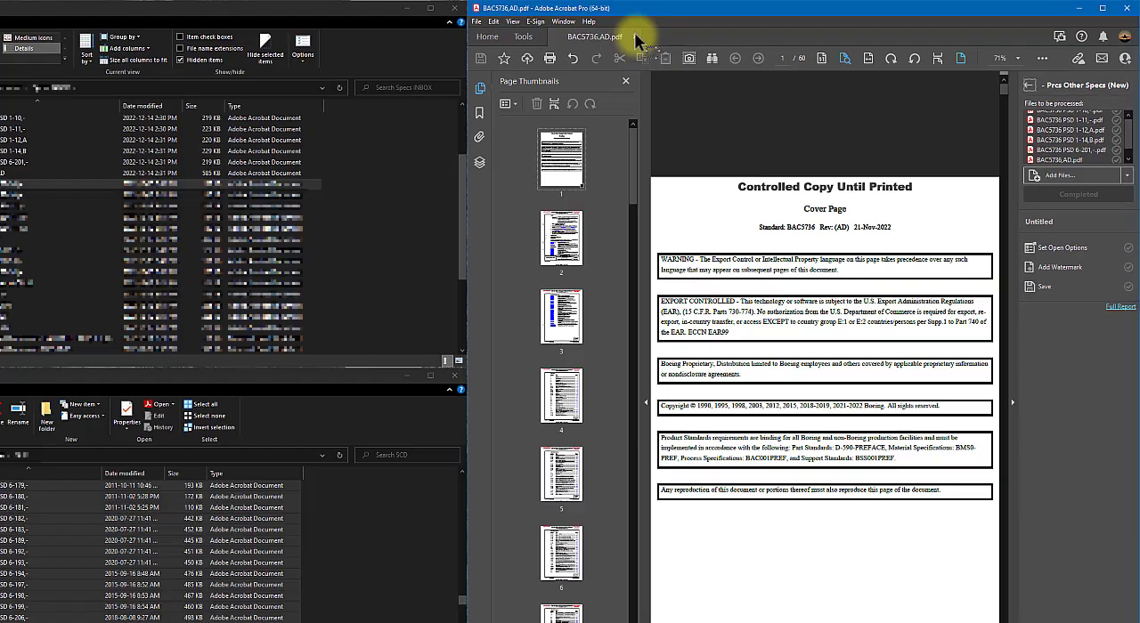
left_click(285, 61)
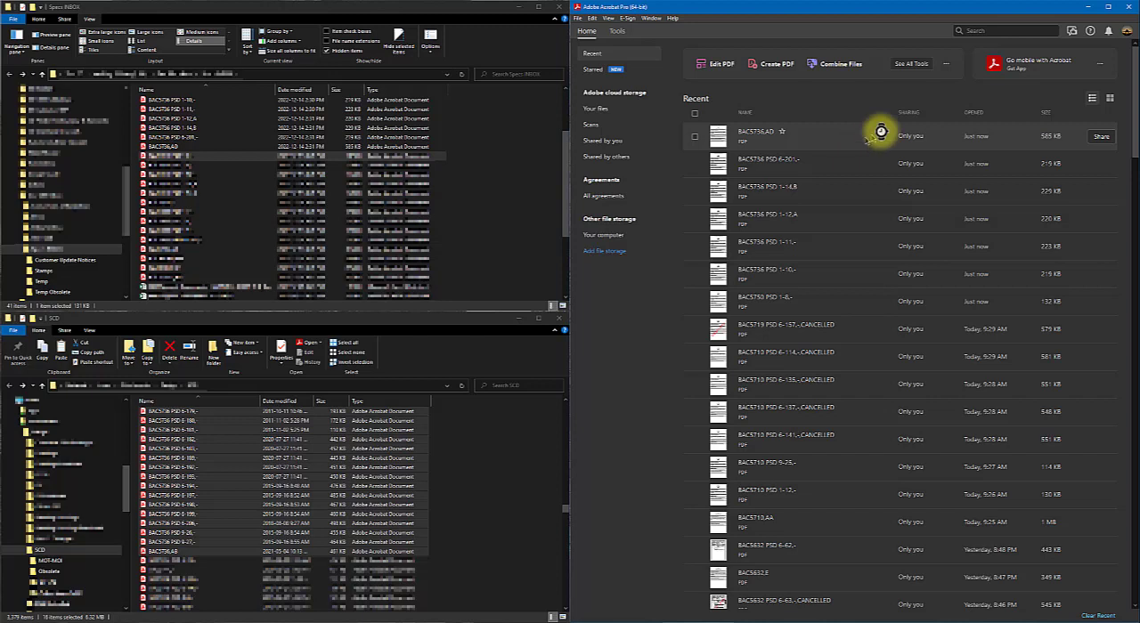
left_click(618, 30)
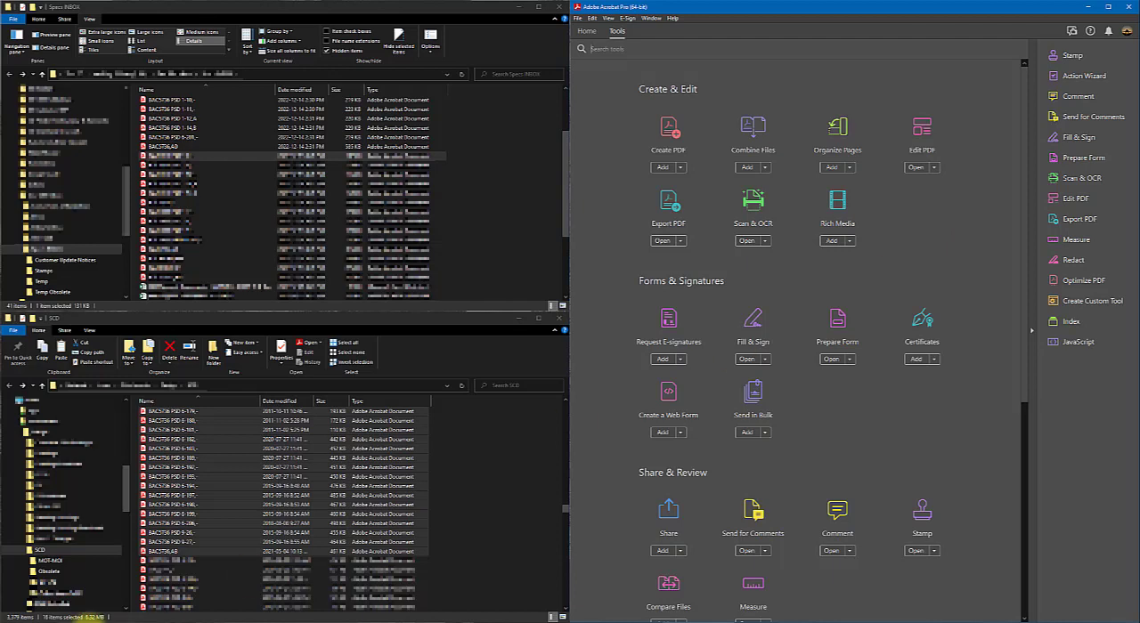
- Switch to Adobe Acrobat X Pro and run Obsolete Watermark Files on BAC5736 PSD 1-10 through BAC5736,AD from Specs INBOX
left_click(95, 622)
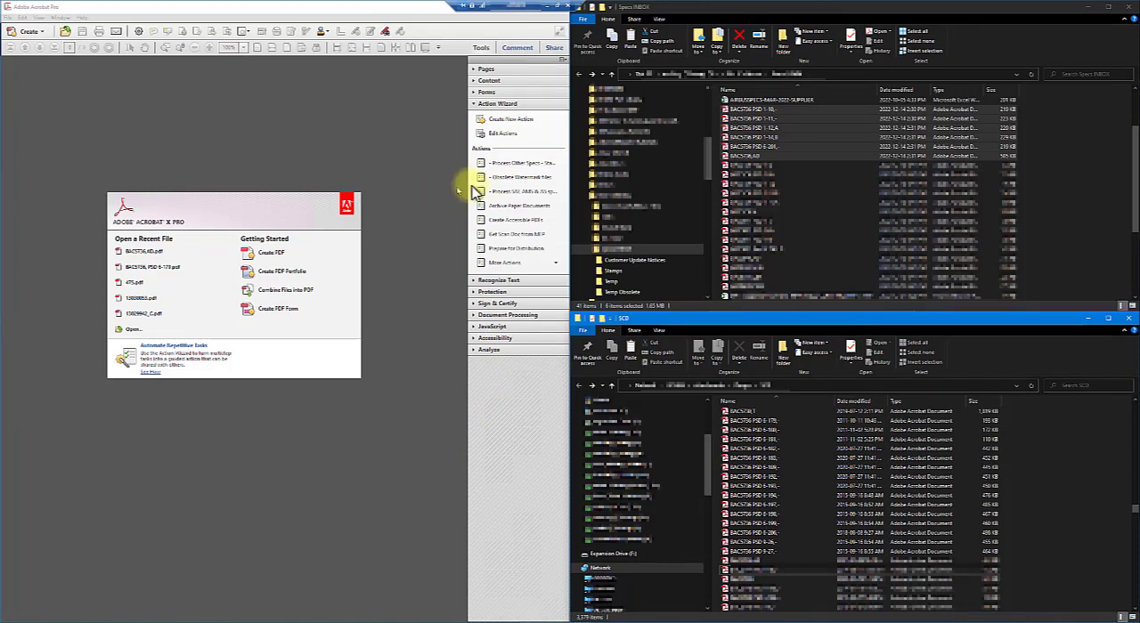
left_click(502, 178)
left_click(306, 378)
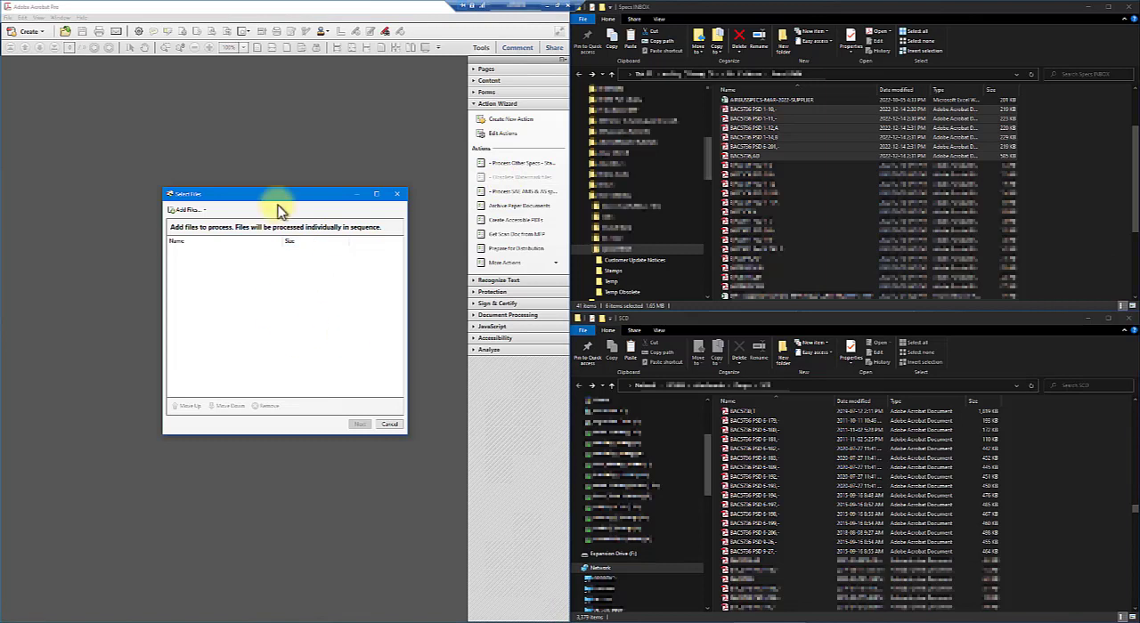
left_click_drag(279, 199, 297, 193)
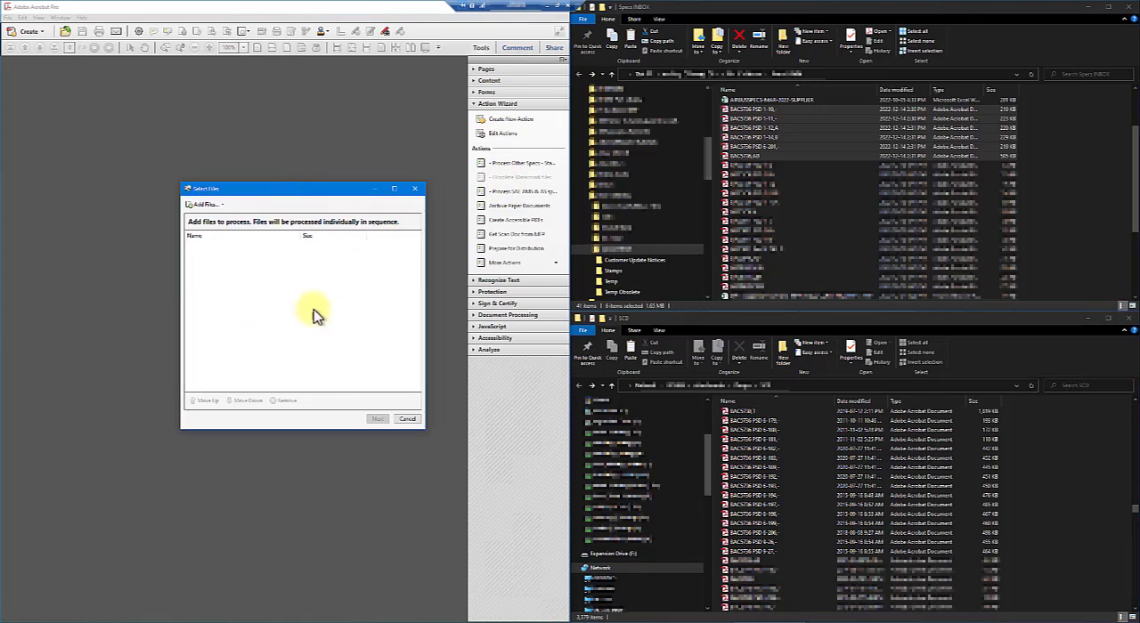
left_click_drag(762, 156, 298, 322)
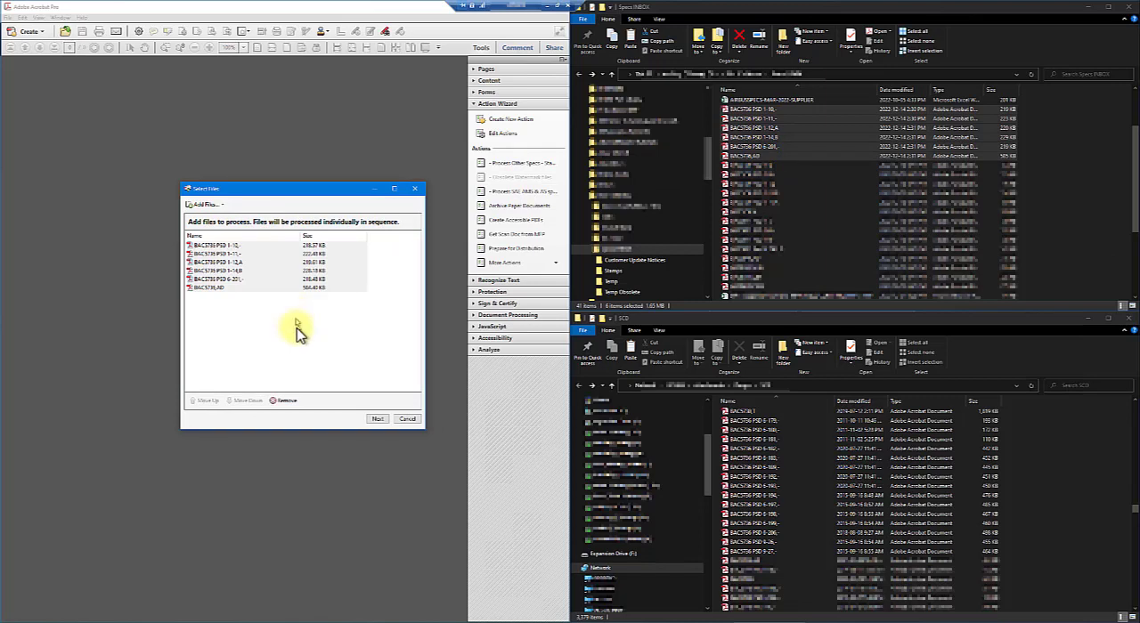
left_click(378, 419)
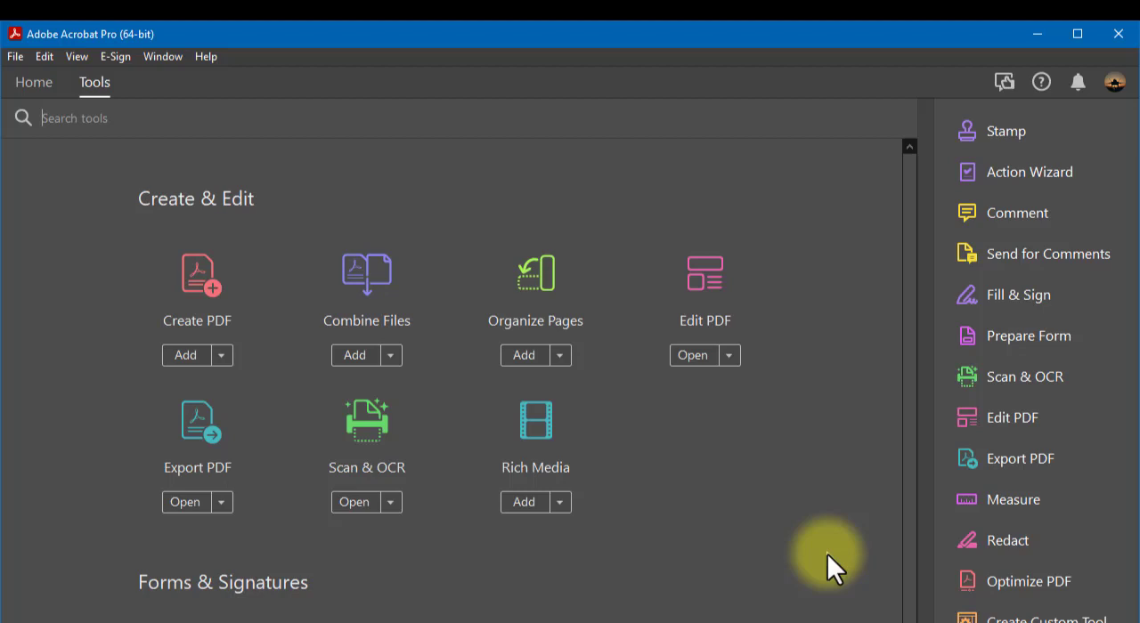
- In Adobe Acrobat Pro (64-bit), examine the Action Wizard's action descriptions and the management options available for the Process ASTM specs action
left_click(1020, 174)
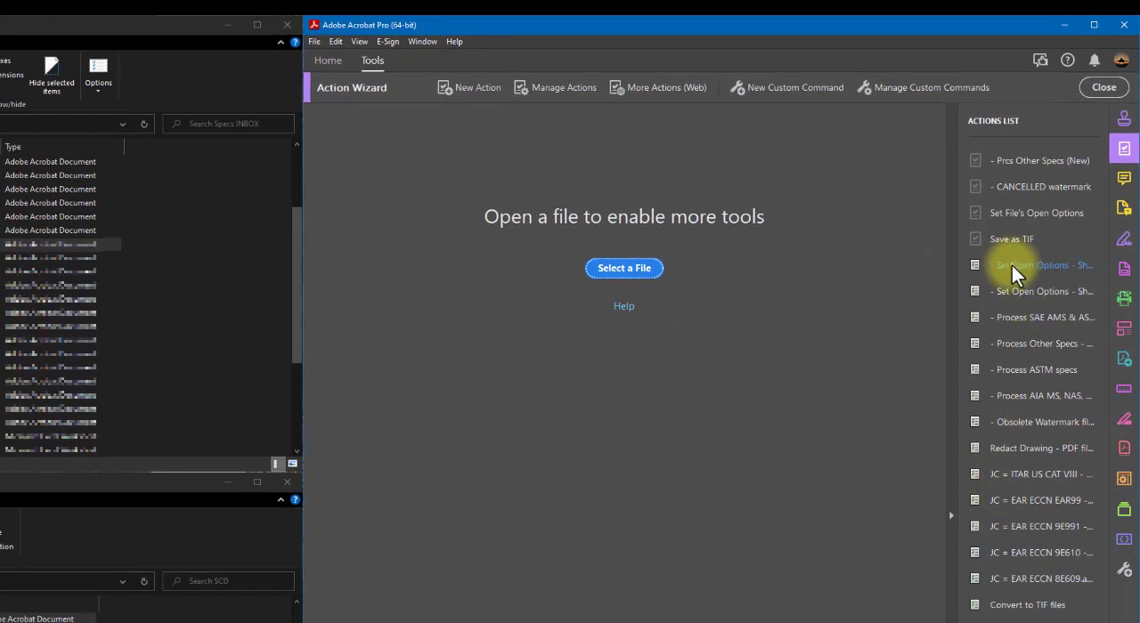
mouse_move(1012, 266)
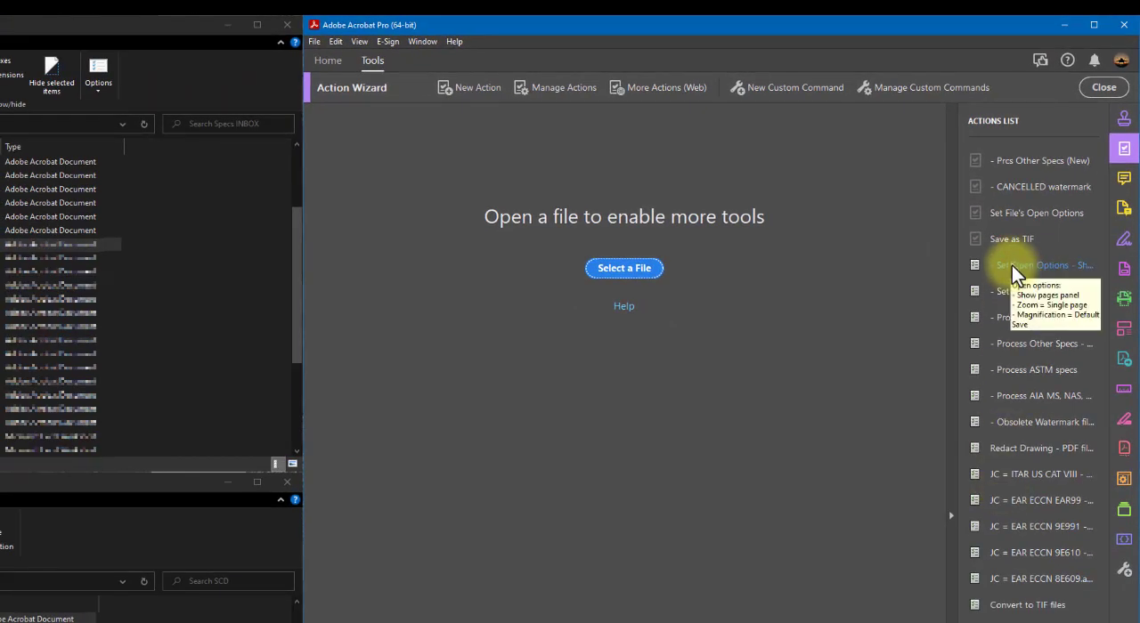
left_click(546, 94)
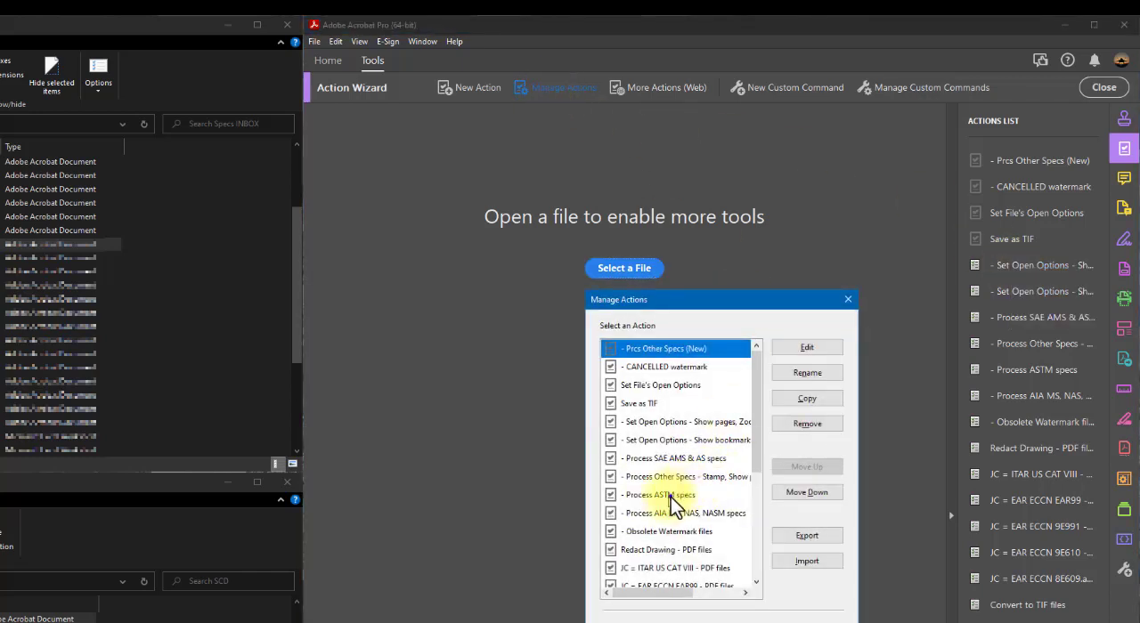
left_click(672, 496)
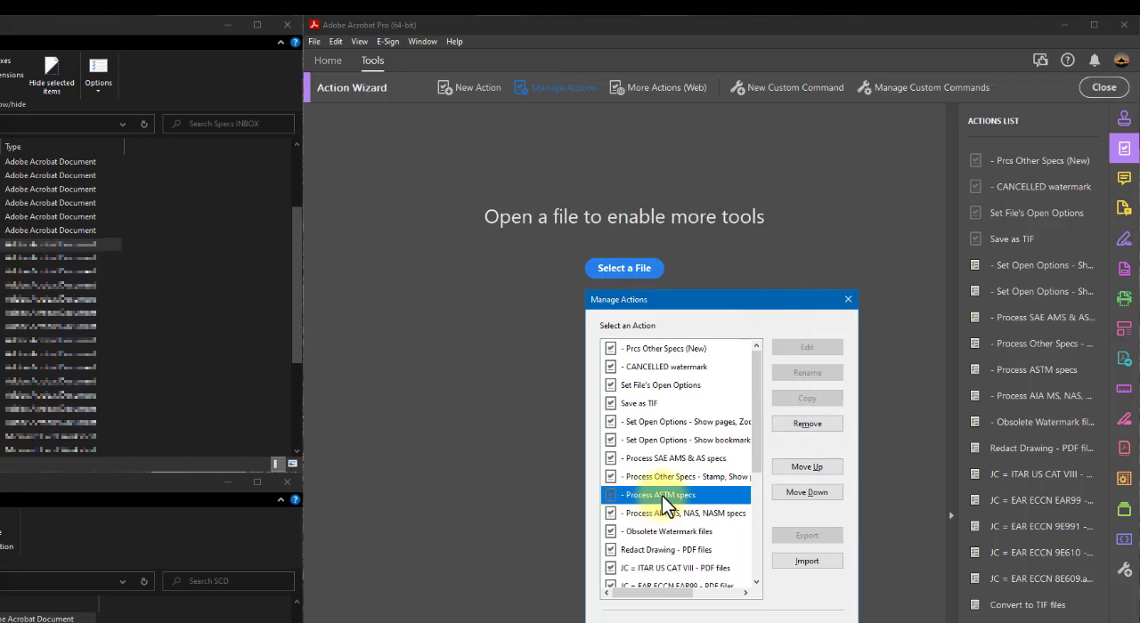
scroll(672, 475, "down", 4)
scroll(672, 475, "up", 4)
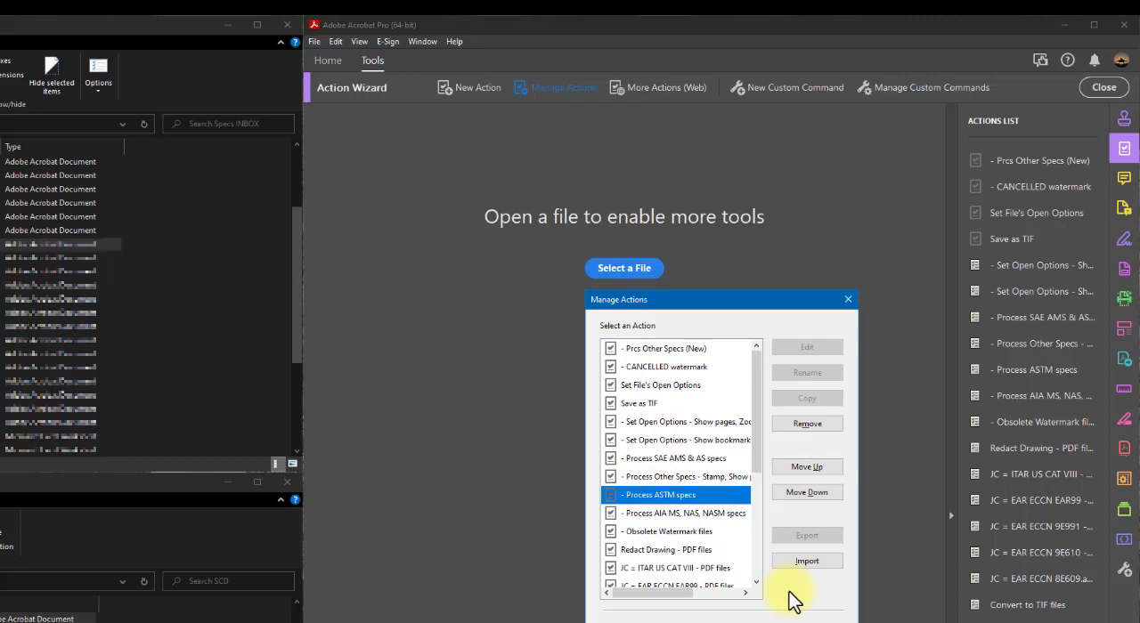
left_click(795, 622)
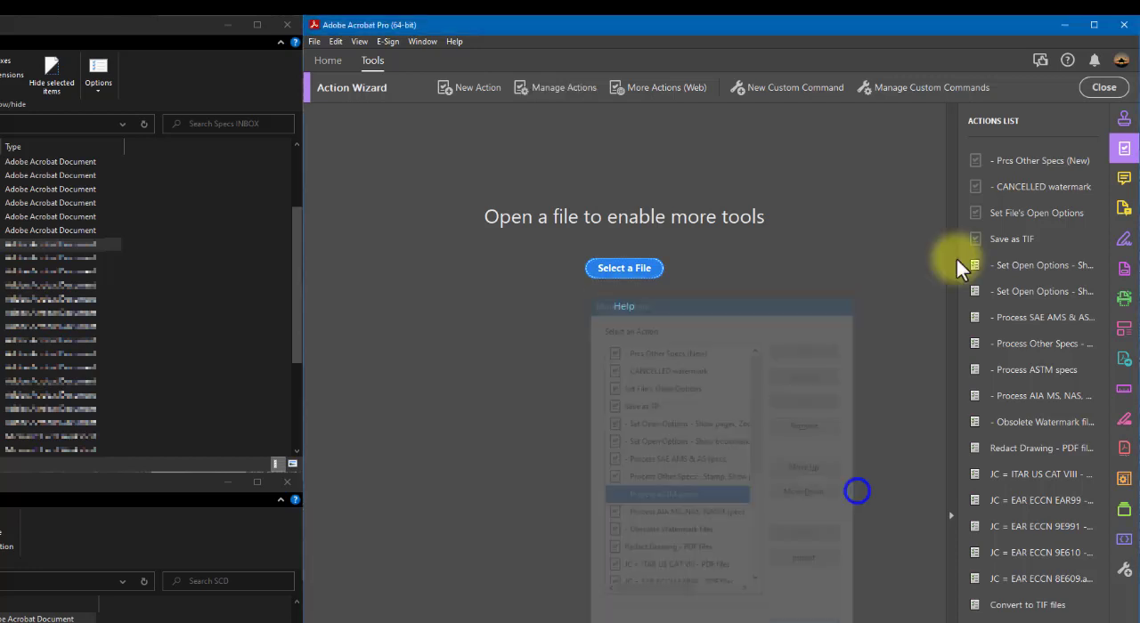
mouse_move(999, 166)
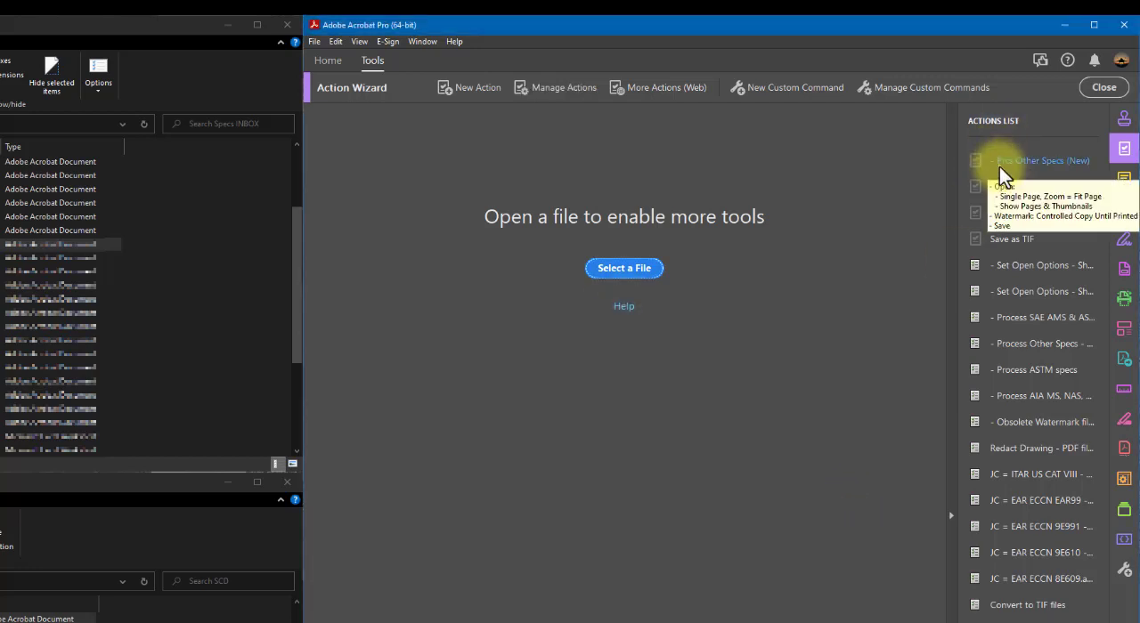
mouse_move(984, 331)
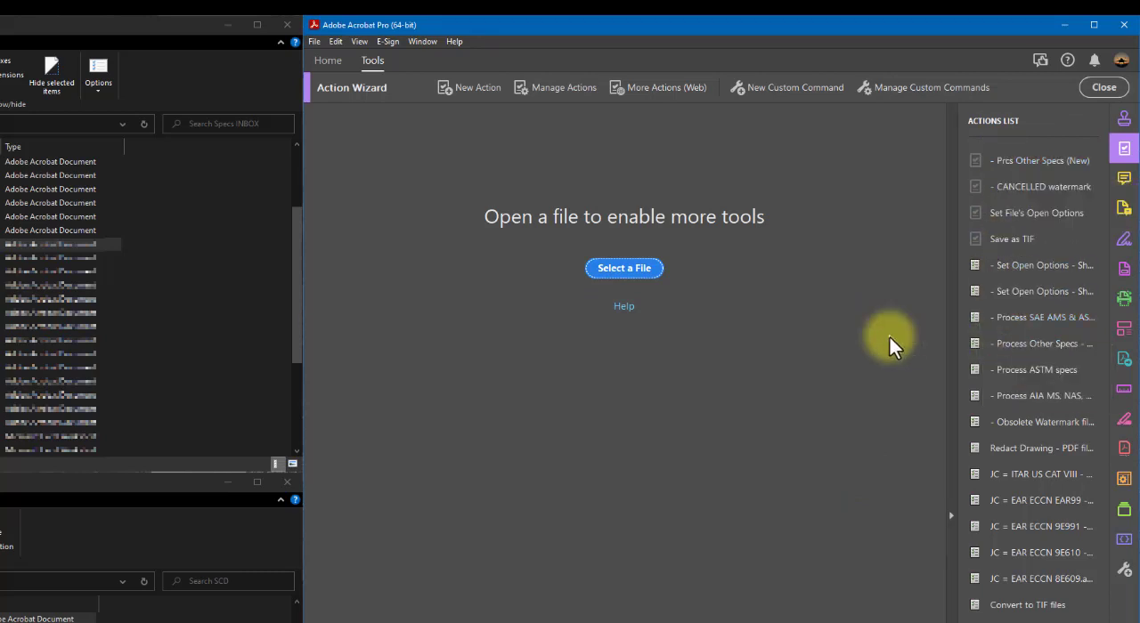